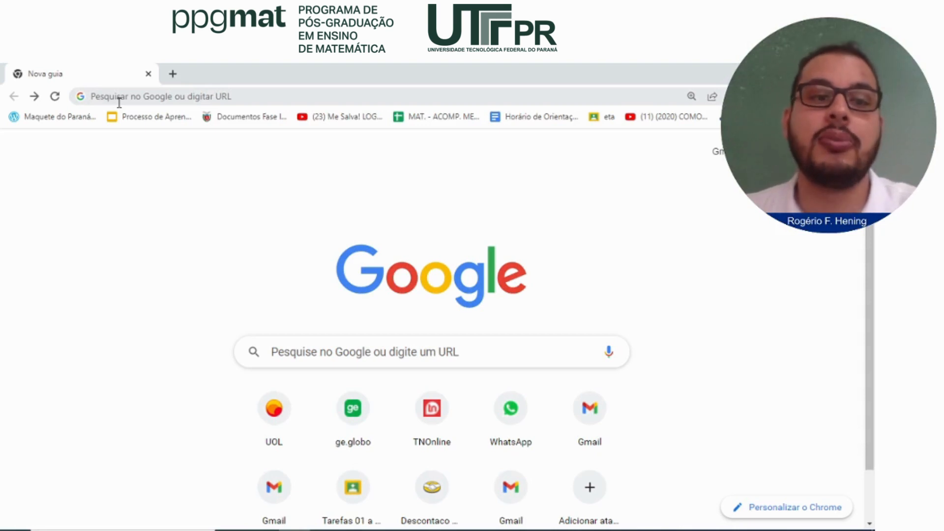
- Search the web for "gimp" and open the official GIMP website from the results
{"action": "left_click", "coordinate": [129, 100]}
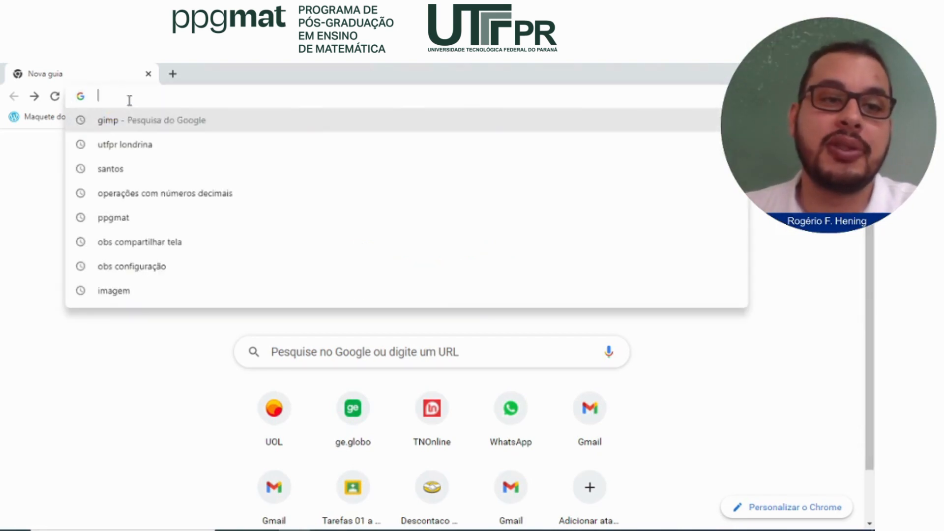
{"action": "type", "text": "gimp"}
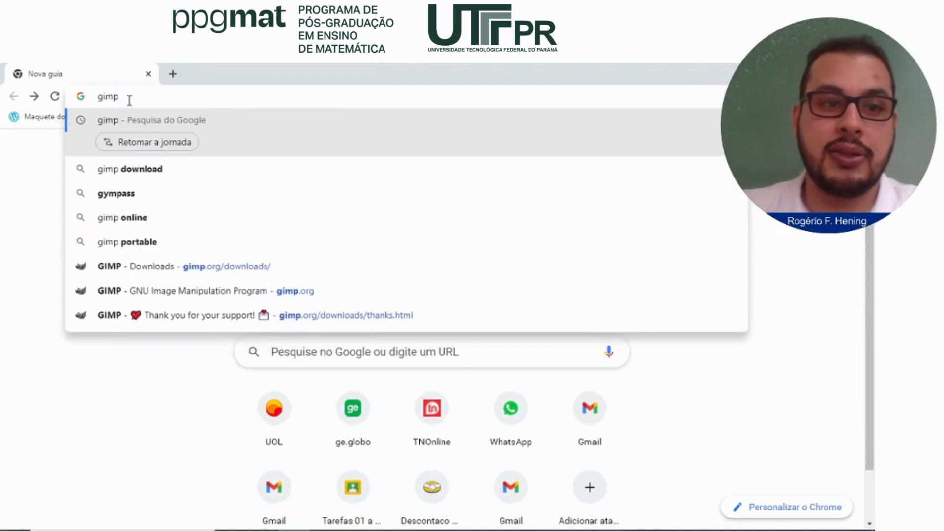
{"action": "key", "text": "Return"}
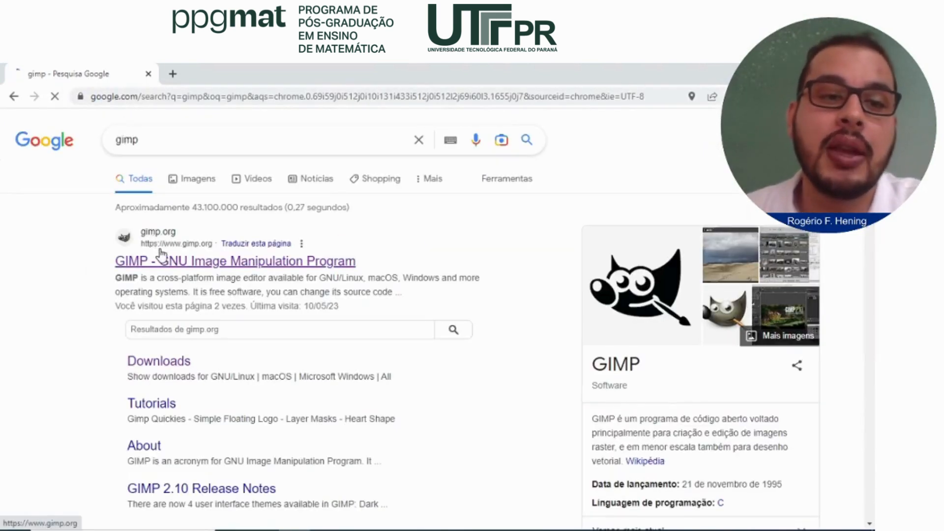
{"action": "left_click", "coordinate": [178, 266]}
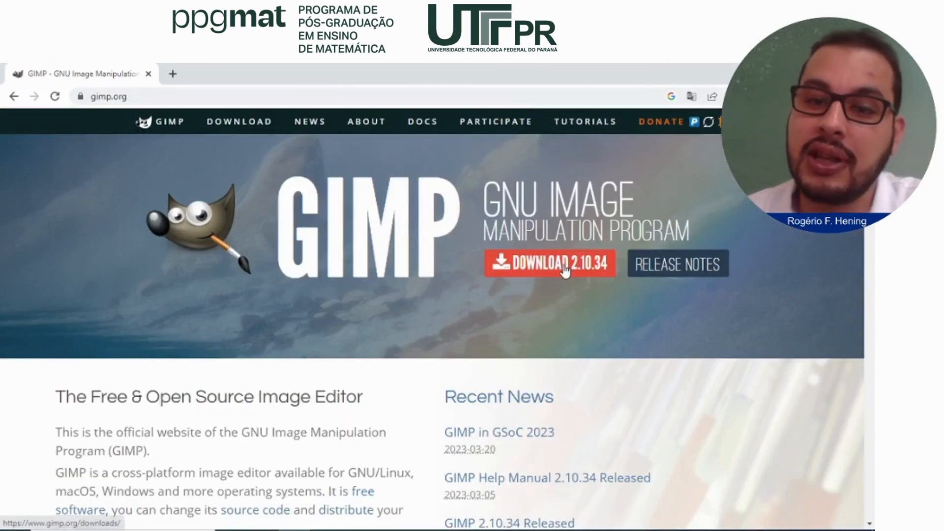
- Start the direct download of GIMP 2.10.34 for Windows and cancel it while it is running
{"action": "left_click", "coordinate": [542, 271]}
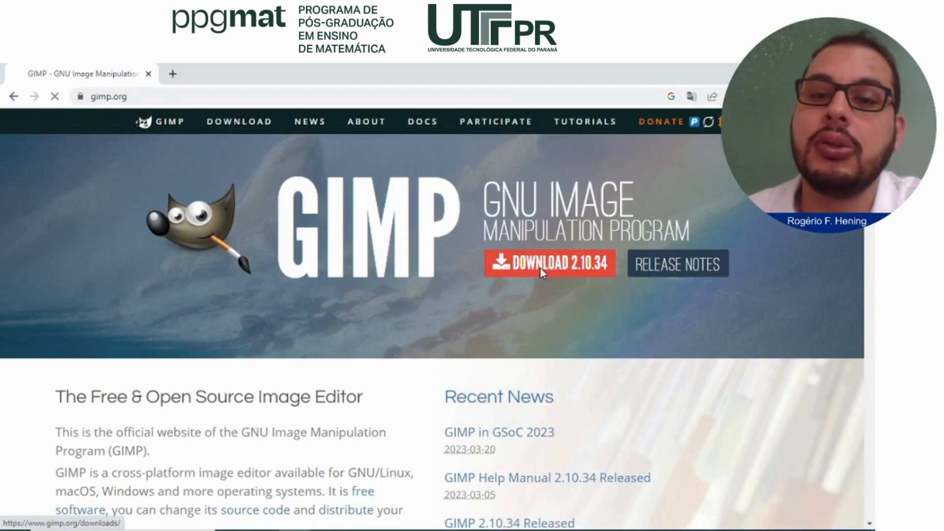
{"action": "scroll", "coordinate": [554, 311], "scroll_direction": "down", "scroll_amount": 4}
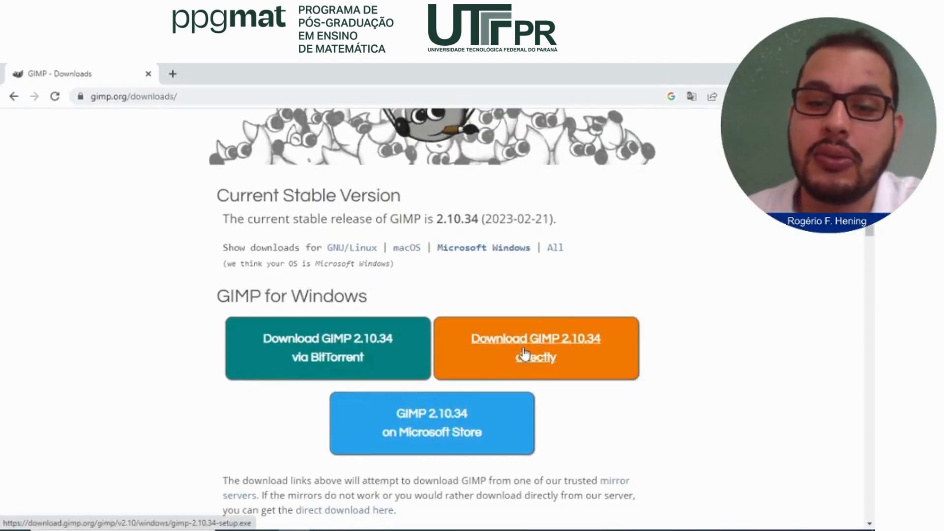
{"action": "left_click", "coordinate": [501, 350]}
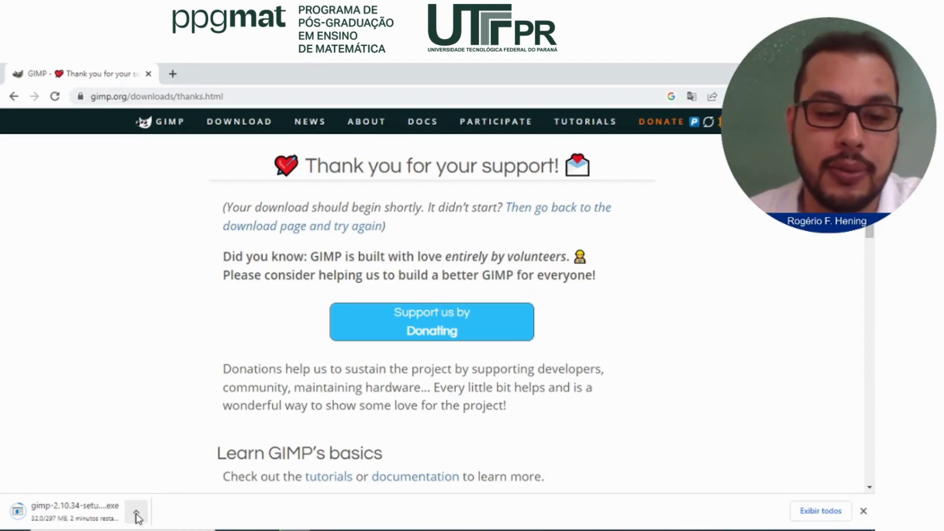
{"action": "left_click", "coordinate": [136, 513]}
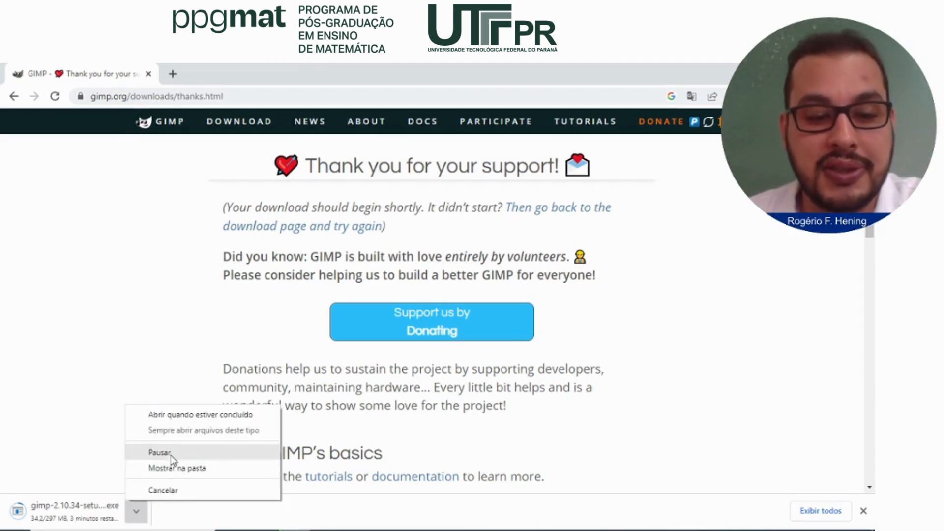
{"action": "left_click", "coordinate": [172, 489]}
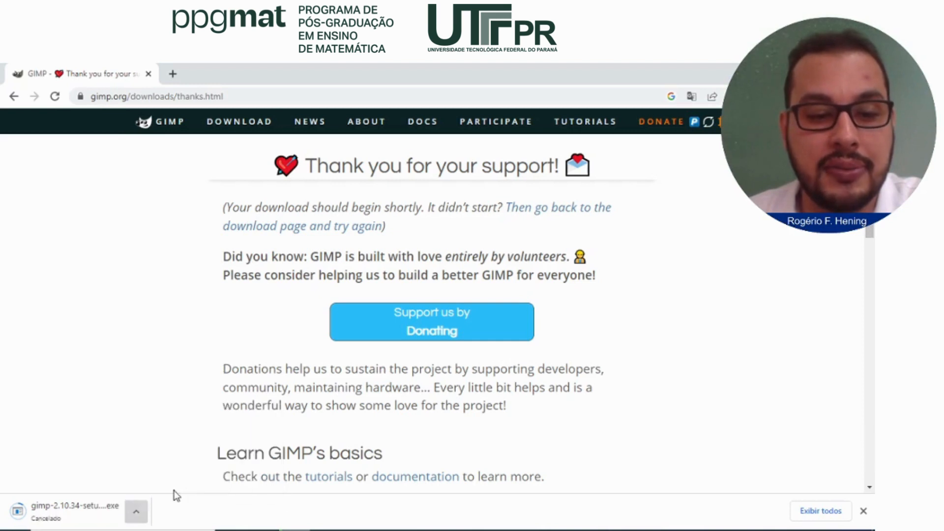
- Switch to File Explorer and check the file size of the UTFPR Londrina image in its properties
{"action": "left_click", "coordinate": [270, 529]}
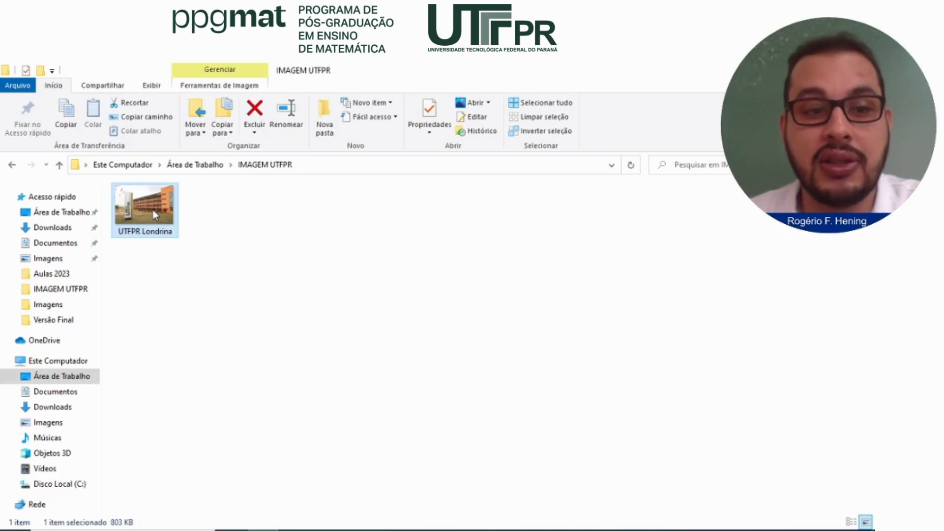
{"action": "mouse_move", "coordinate": [156, 213]}
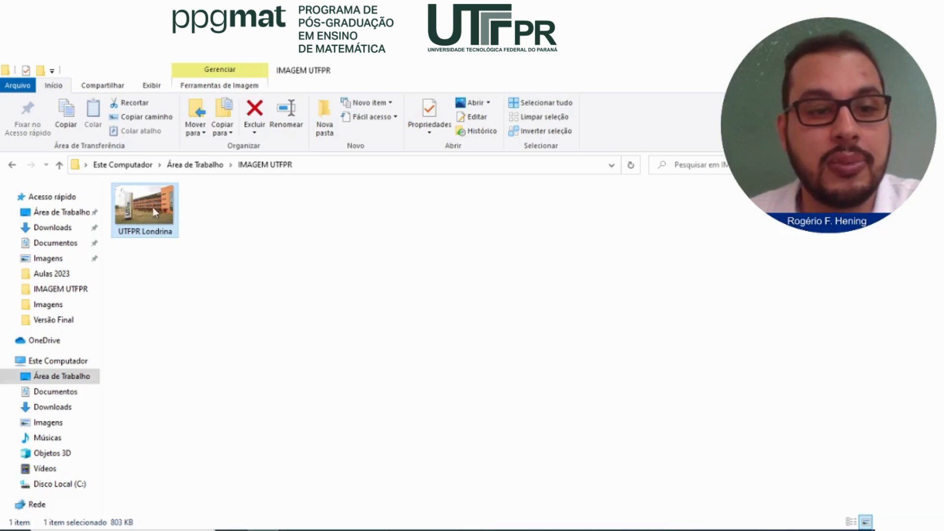
{"action": "right_click", "coordinate": [152, 212]}
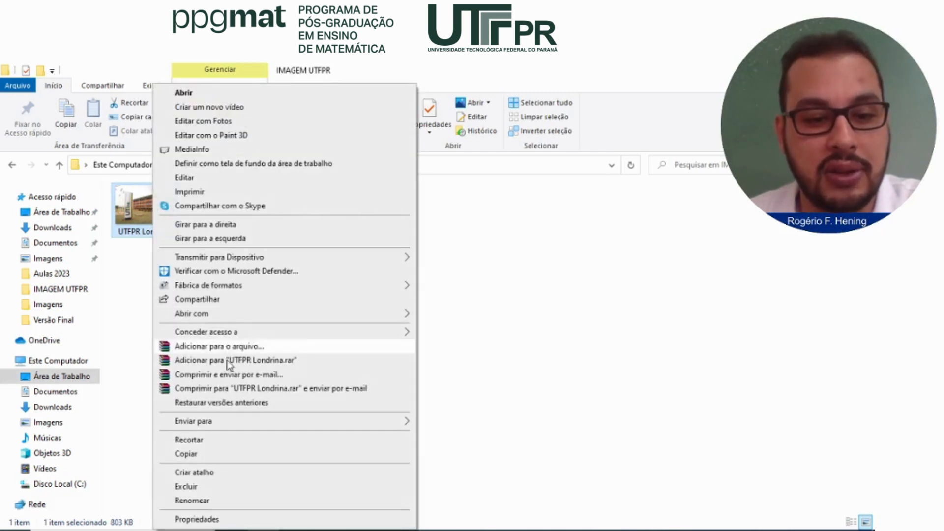
{"action": "left_click", "coordinate": [222, 519]}
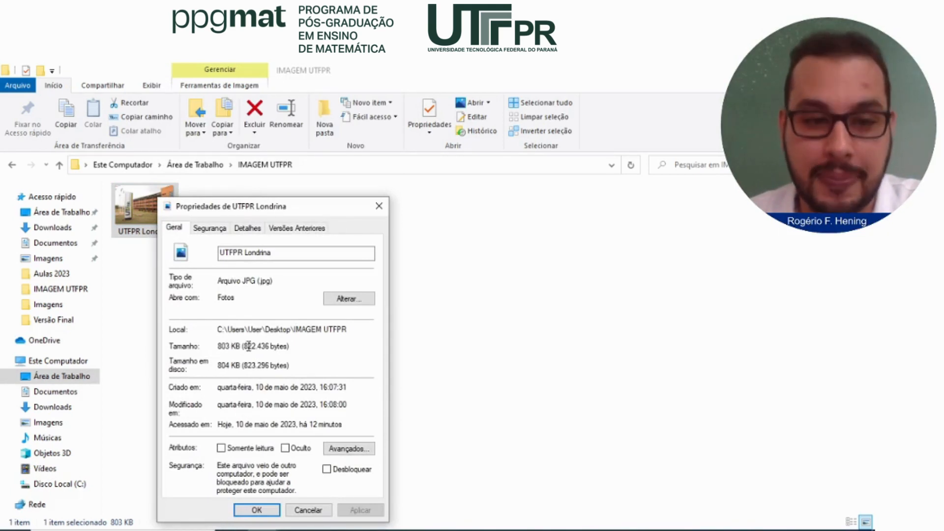
{"action": "left_click", "coordinate": [379, 206]}
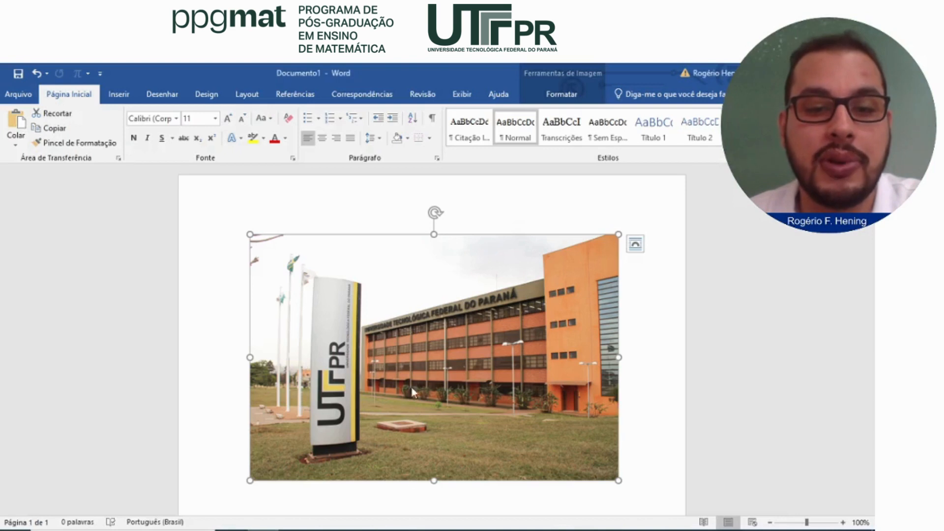
- Undo the picture insertion in the Word document and paste in the UTFPR Londrina image copied from the Photos viewer
{"action": "key", "text": "ctrl+z"}
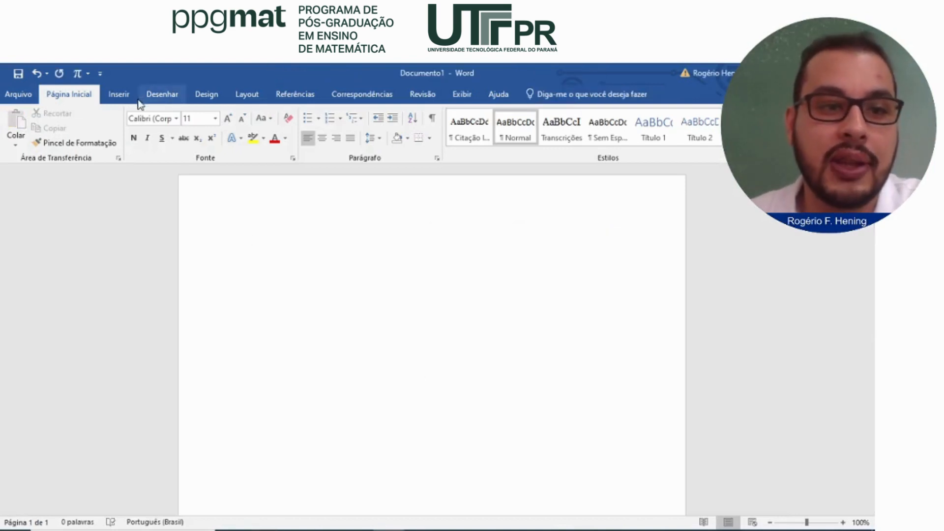
{"action": "left_click", "coordinate": [256, 526]}
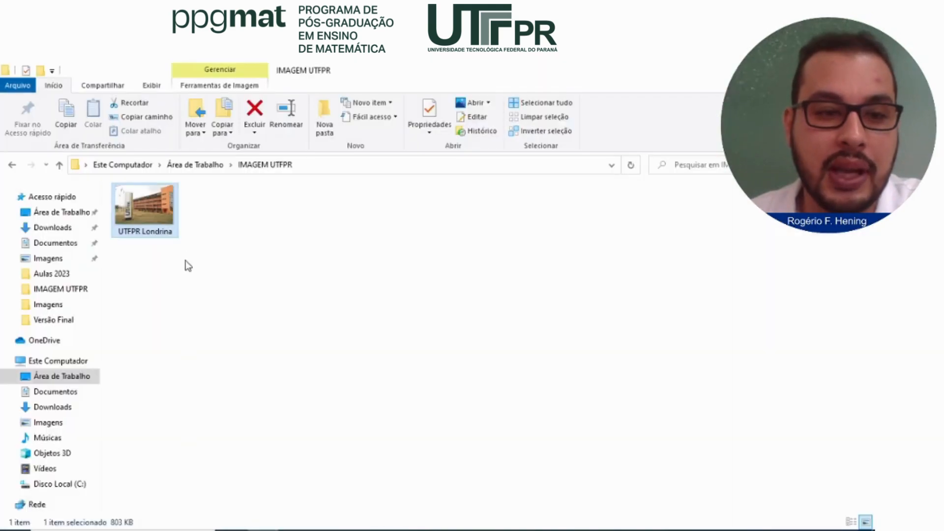
{"action": "double_click", "coordinate": [162, 196]}
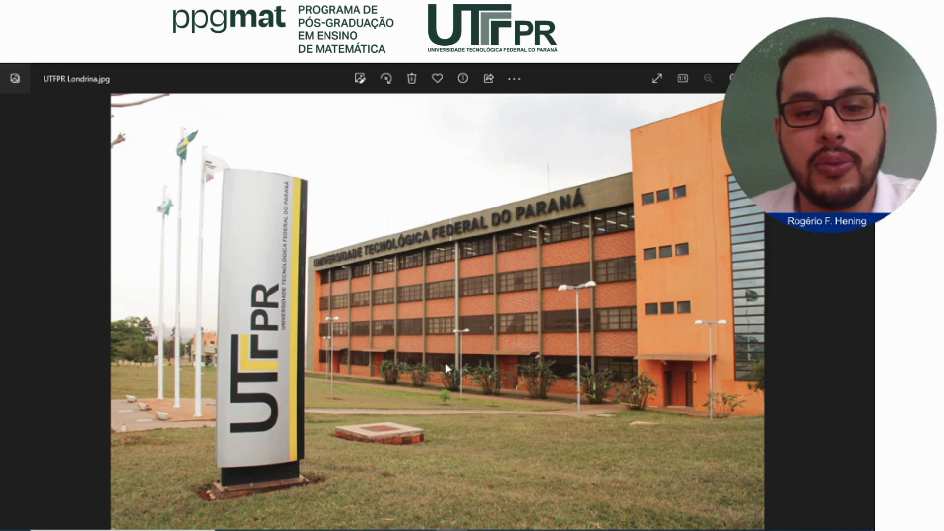
{"action": "key", "text": "ctrl+c"}
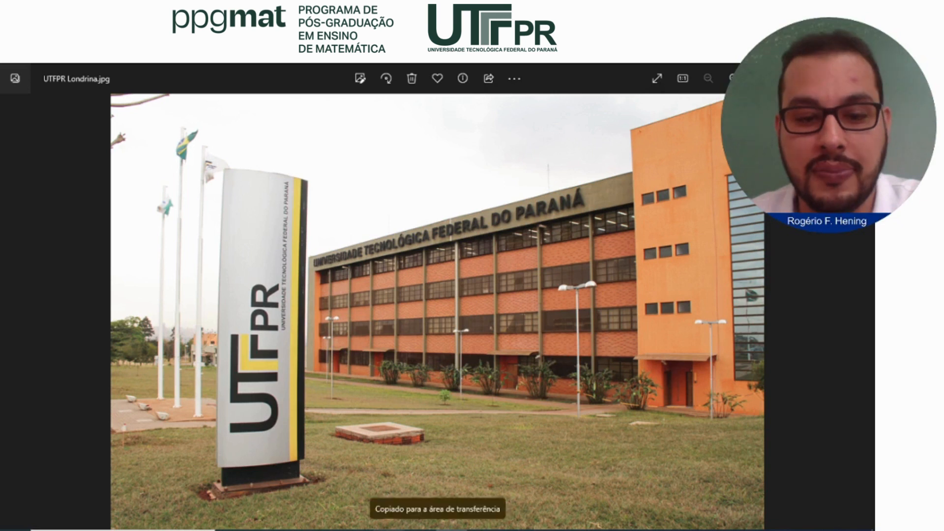
{"action": "key", "text": "alt+Tab"}
{"action": "key", "text": "ctrl+v"}
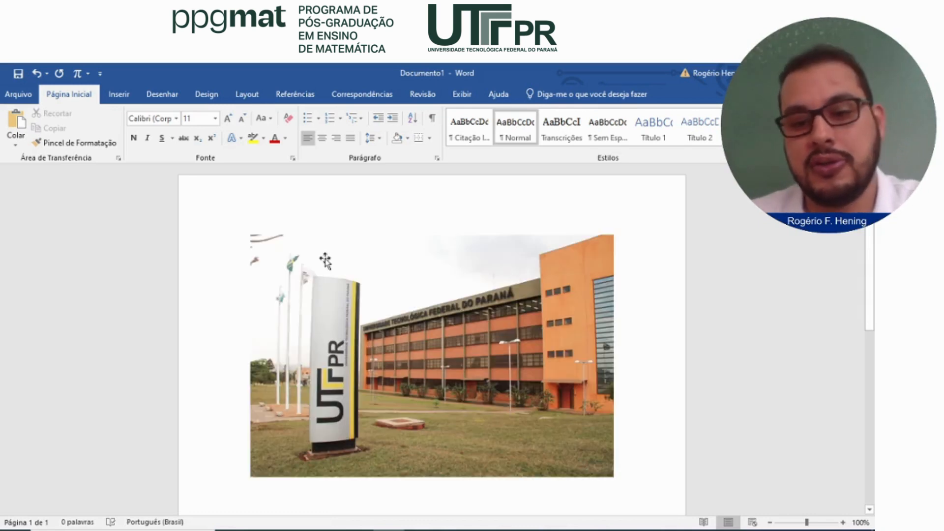
- Reset the pasted picture to its original size of 19,51 cm high by 29,26 cm wide
{"action": "left_click", "coordinate": [336, 320]}
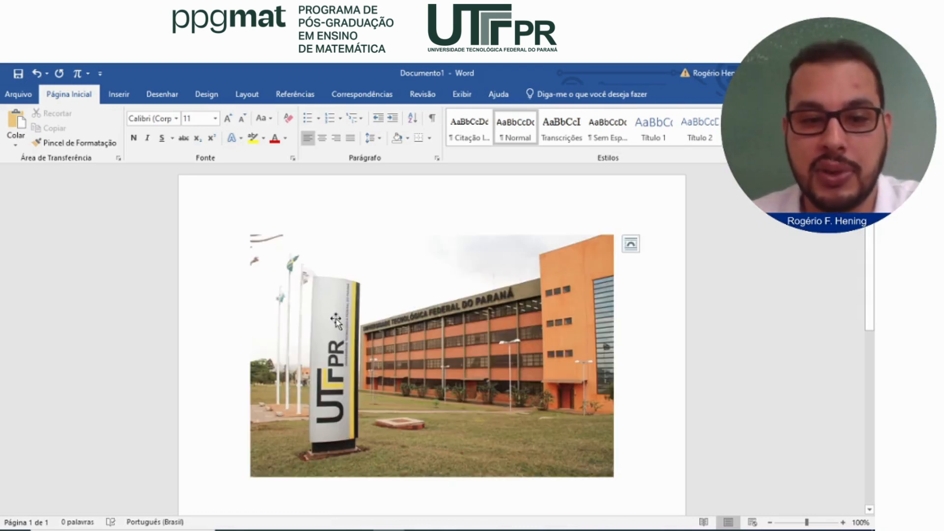
{"action": "right_click", "coordinate": [386, 319]}
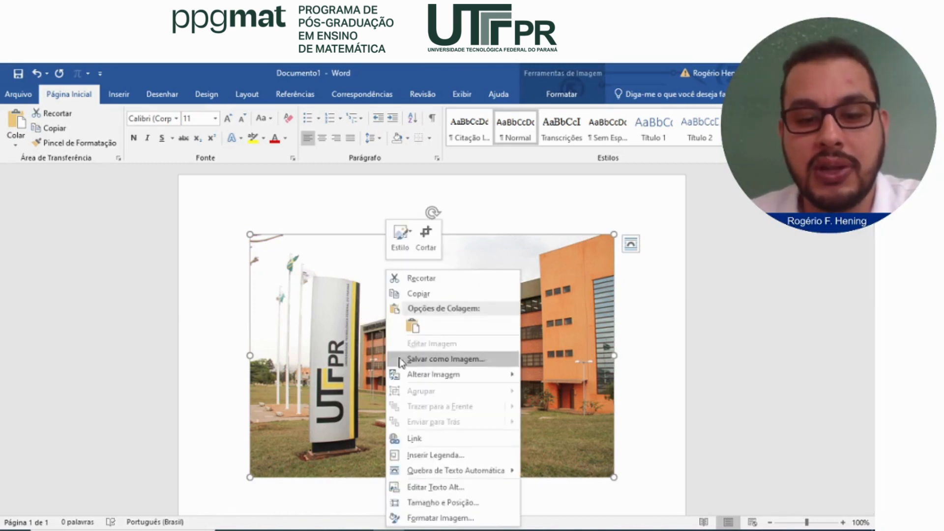
{"action": "left_click", "coordinate": [450, 501]}
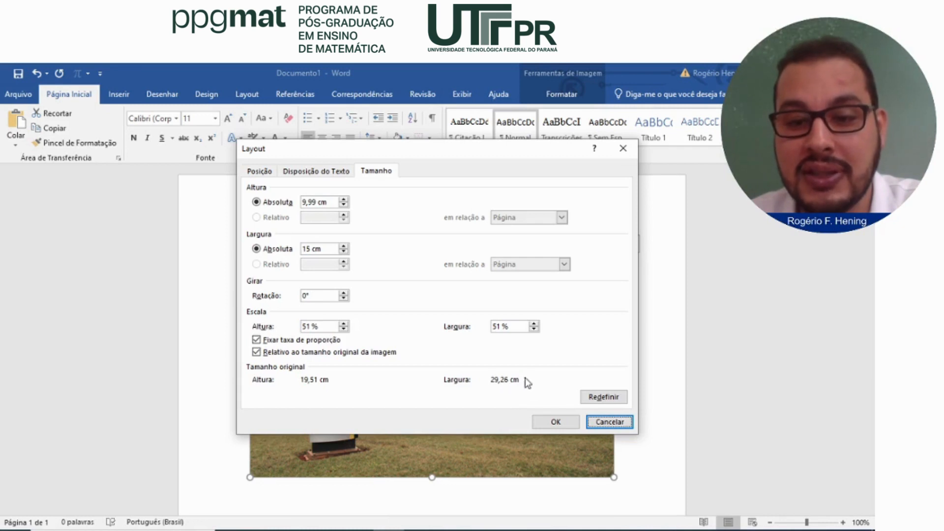
{"action": "left_click", "coordinate": [597, 402]}
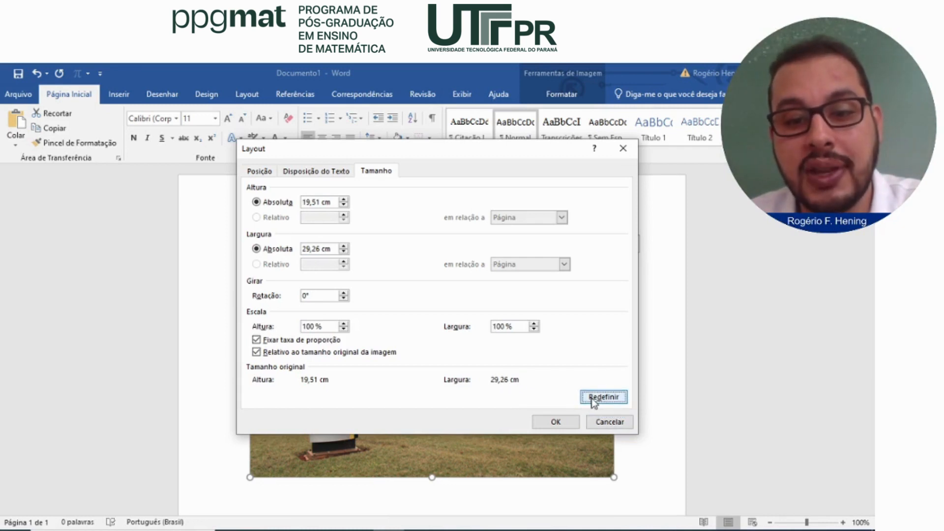
{"action": "left_click", "coordinate": [547, 422]}
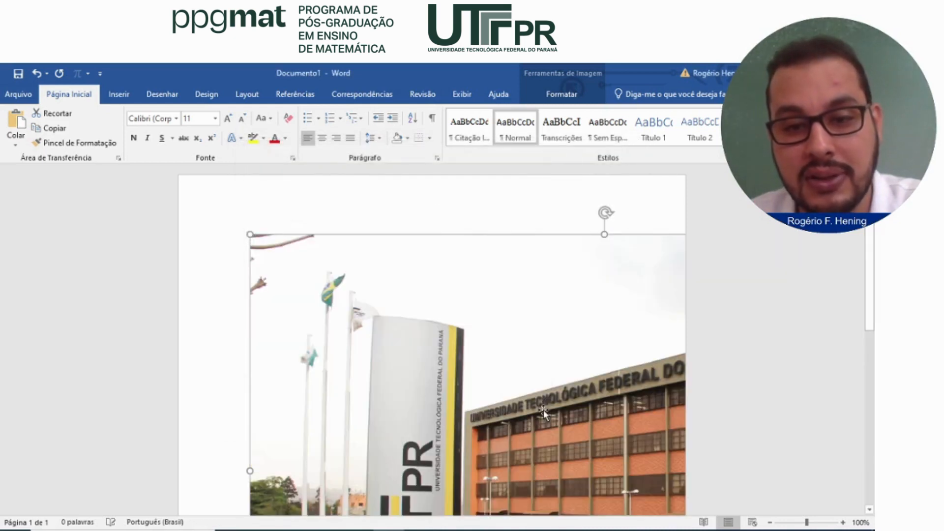
- Shrink the picture proportionally by its corners until the whole image fits on the page
{"action": "scroll", "coordinate": [467, 314], "scroll_direction": "down", "scroll_amount": 3}
{"action": "scroll", "coordinate": [464, 305], "scroll_direction": "down", "scroll_amount": 3}
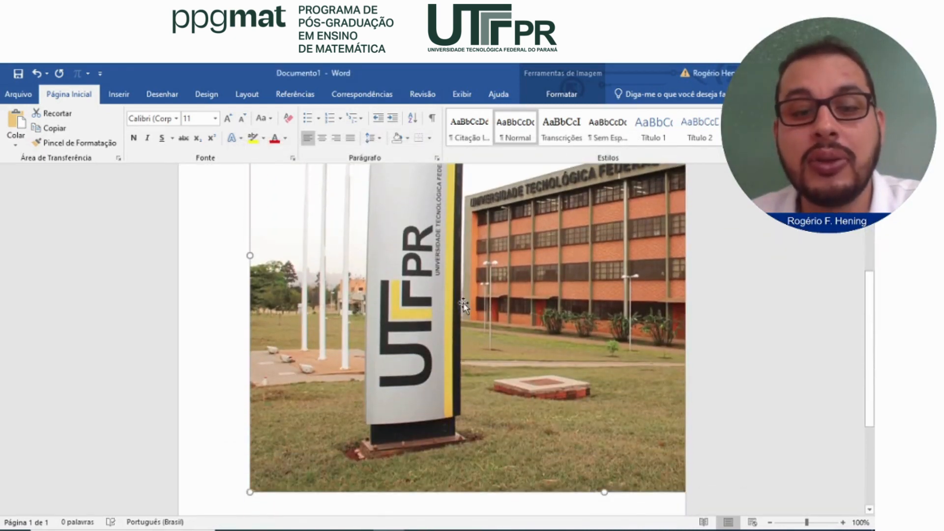
{"action": "scroll", "coordinate": [461, 302], "scroll_direction": "up", "scroll_amount": 1}
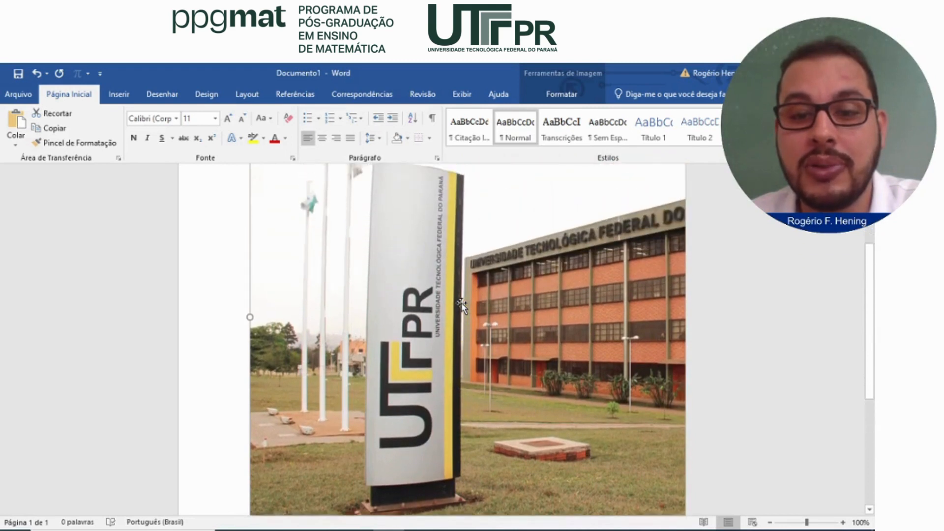
{"action": "scroll", "coordinate": [461, 302], "scroll_direction": "down", "scroll_amount": 1}
{"action": "scroll", "coordinate": [462, 305], "scroll_direction": "down", "scroll_amount": 1}
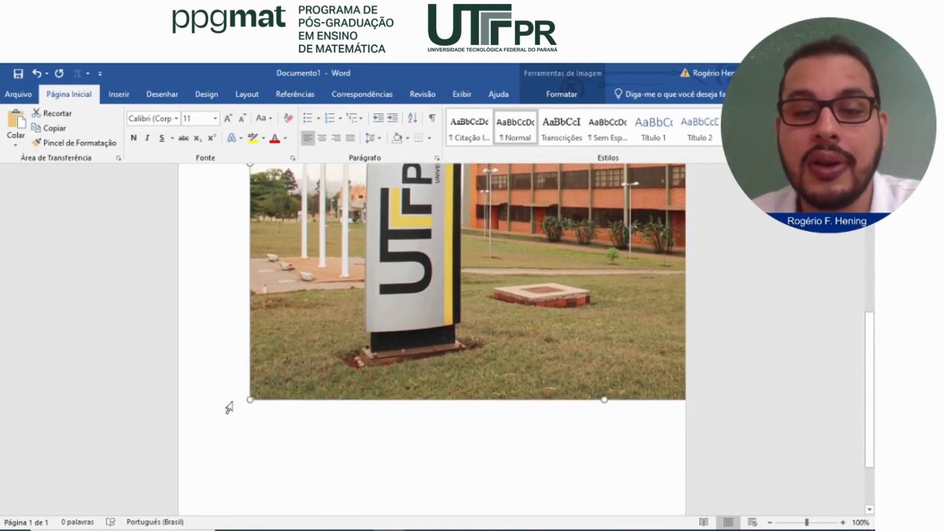
{"action": "left_click_drag", "start_coordinate": [250, 399], "coordinate": [430, 252]}
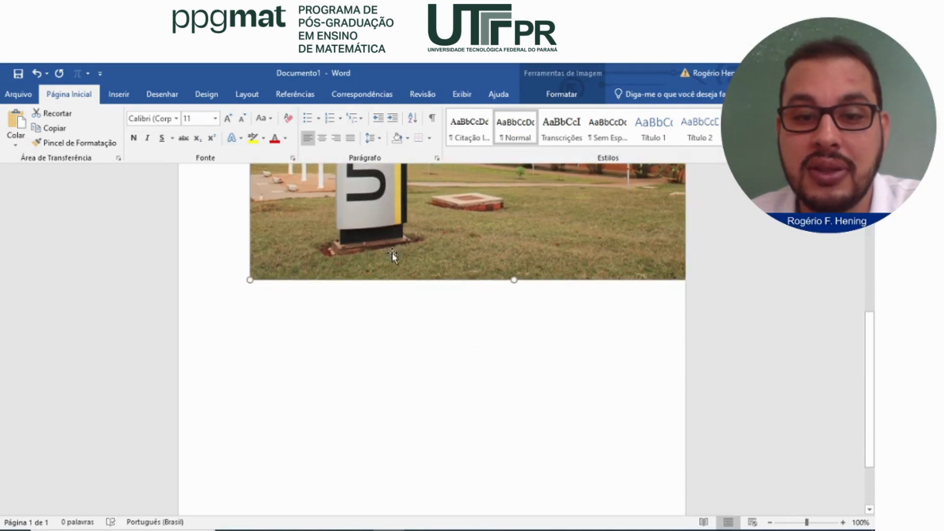
{"action": "scroll", "coordinate": [394, 255], "scroll_direction": "up", "scroll_amount": 1}
{"action": "left_click_drag", "start_coordinate": [248, 336], "coordinate": [377, 253]}
{"action": "scroll", "coordinate": [388, 256], "scroll_direction": "up", "scroll_amount": 5}
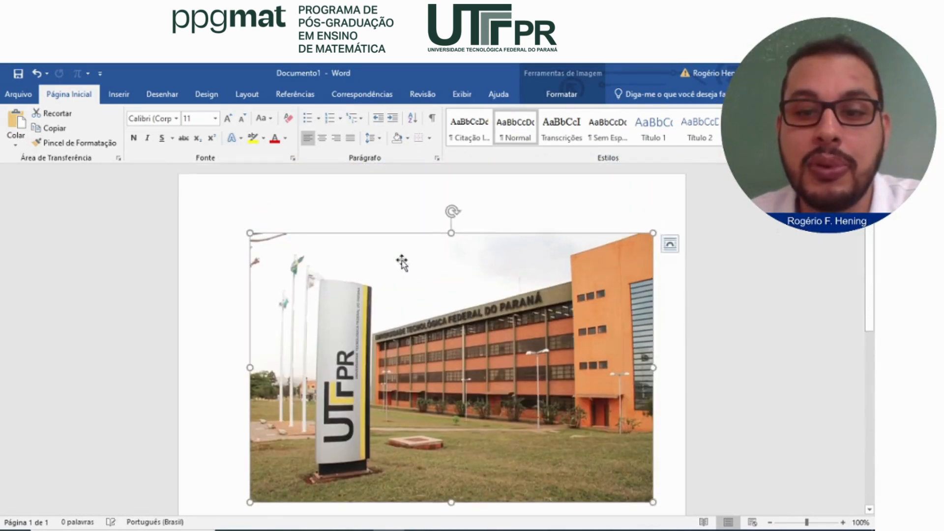
{"action": "scroll", "coordinate": [460, 342], "scroll_direction": "down", "scroll_amount": 1}
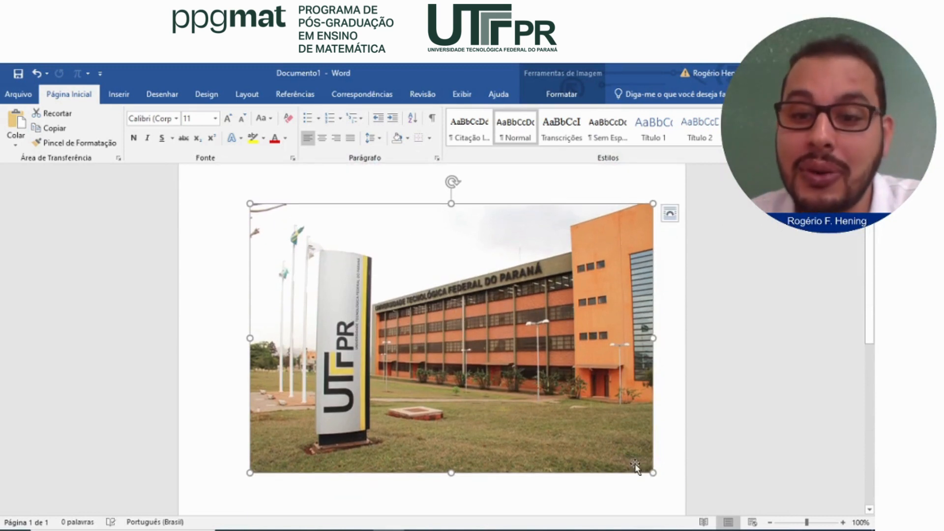
{"action": "left_click_drag", "start_coordinate": [654, 473], "coordinate": [626, 435]}
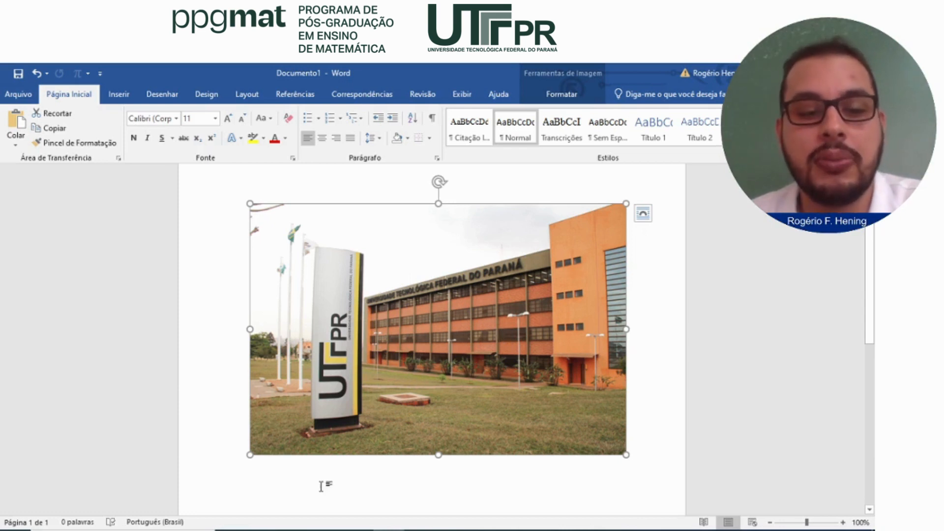
- Switch to File Explorer, open the UTFPR Londrina image in GIMP and convert its embedded colour profile to GIMP built-in sRGB
{"action": "key", "text": "alt+Tab"}
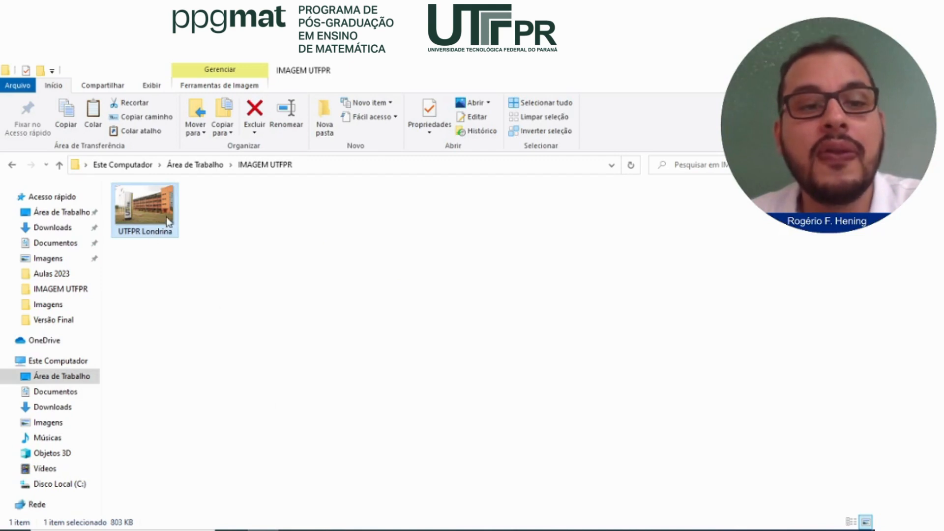
{"action": "mouse_move", "coordinate": [165, 211]}
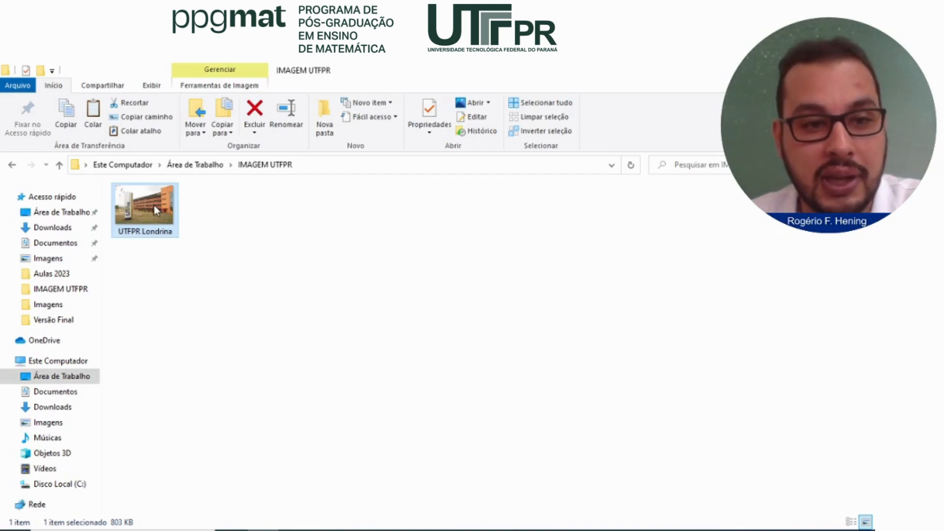
{"action": "right_click", "coordinate": [154, 205]}
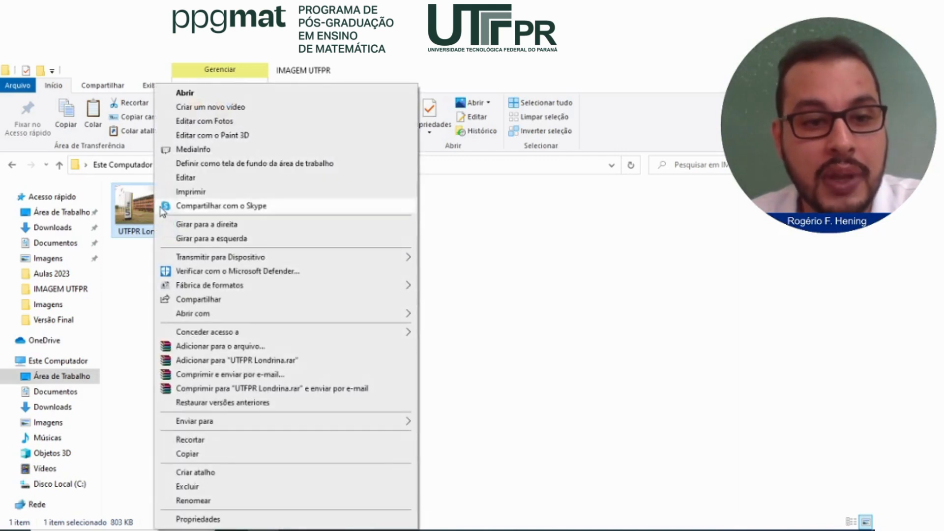
{"action": "mouse_move", "coordinate": [356, 313]}
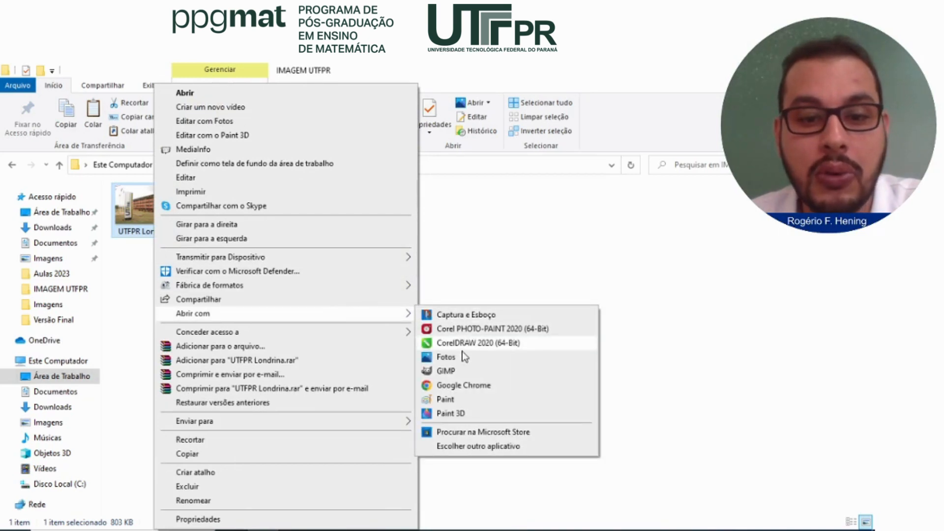
{"action": "left_click", "coordinate": [451, 372]}
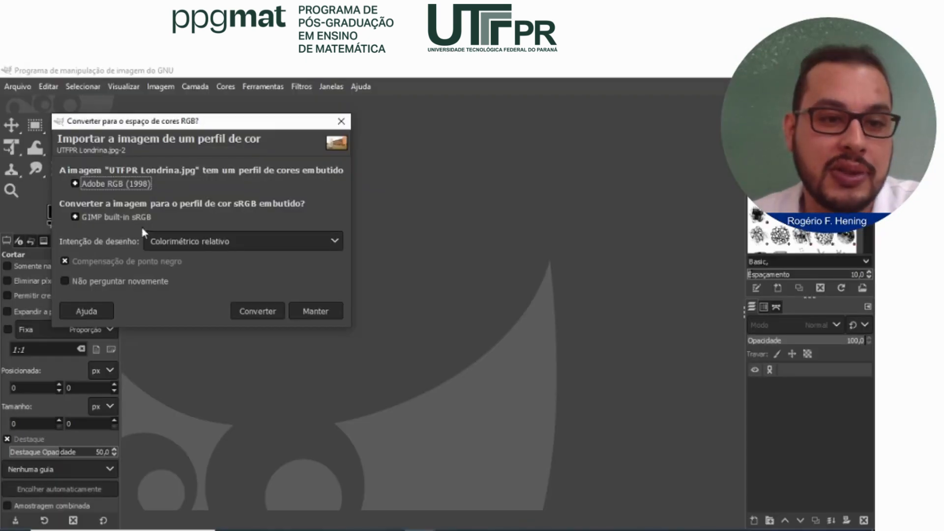
{"action": "left_click", "coordinate": [266, 312]}
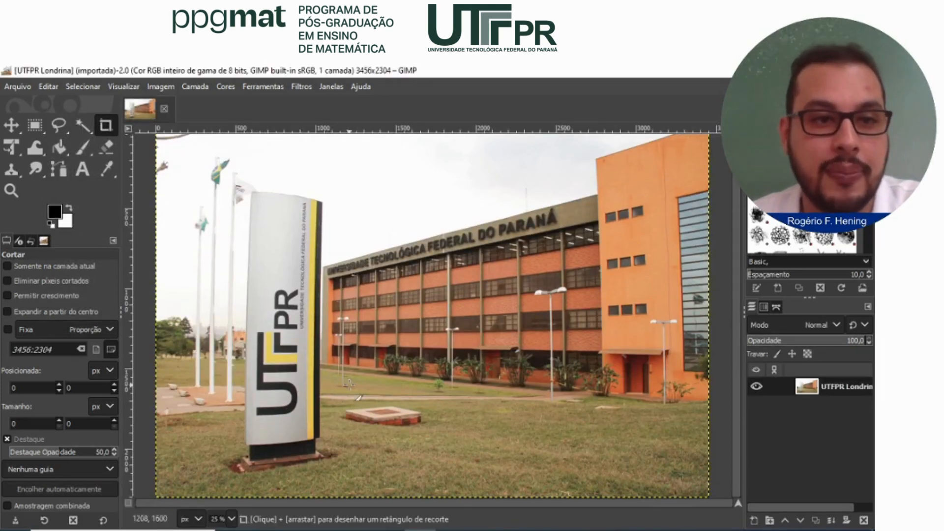
- Scale the image to a width of 15 cm with the height linked proportionally, using centimetres as the unit
{"action": "left_click", "coordinate": [166, 87]}
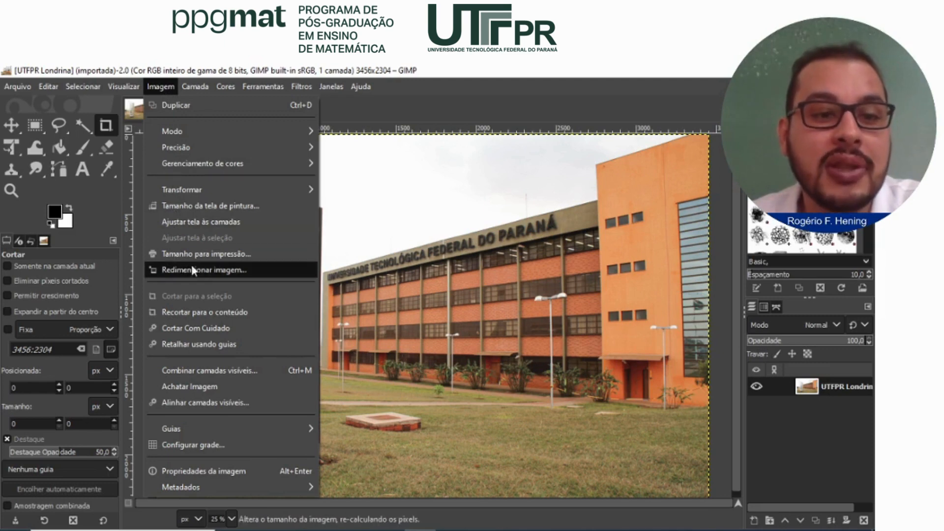
{"action": "left_click", "coordinate": [250, 273]}
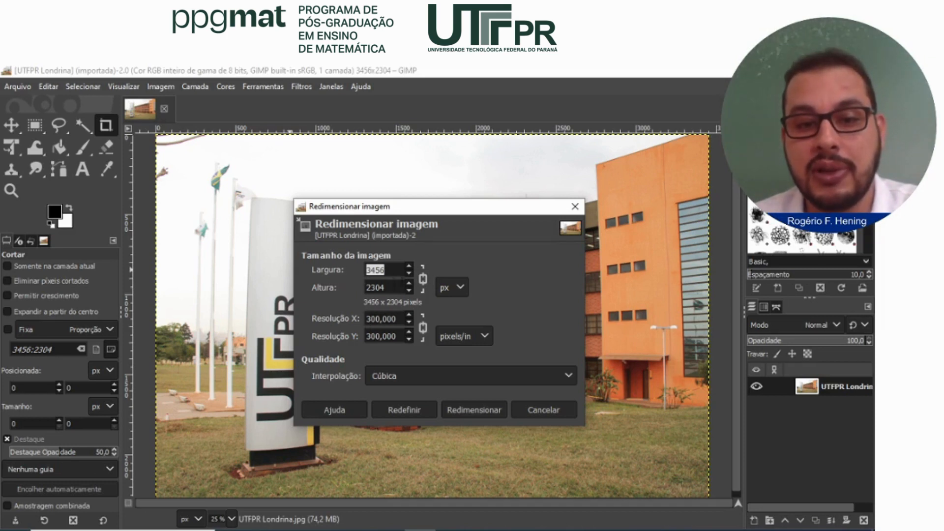
{"action": "left_click", "coordinate": [458, 286]}
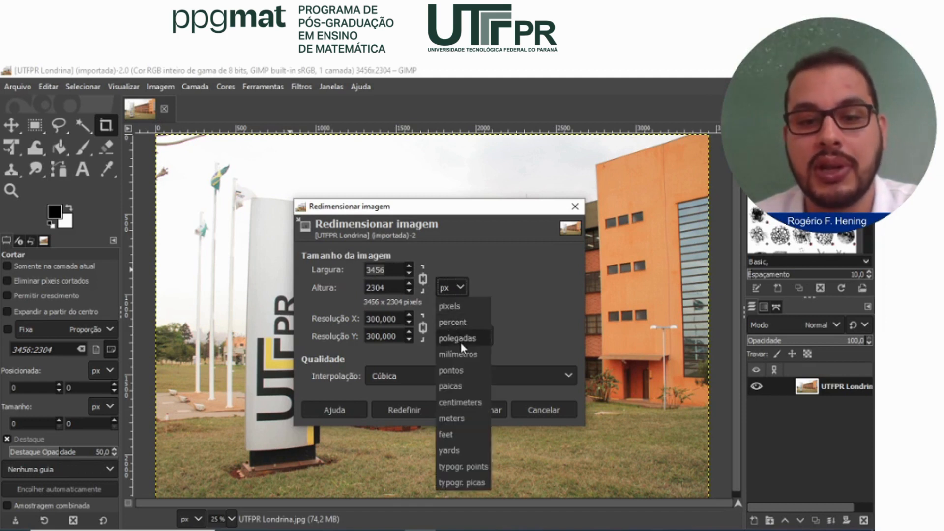
{"action": "left_click", "coordinate": [453, 402]}
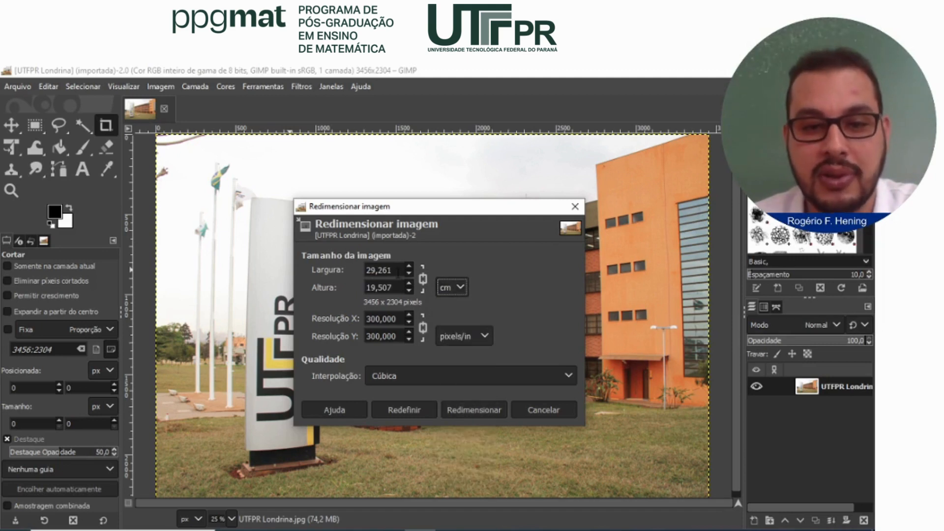
{"action": "left_click", "coordinate": [397, 272]}
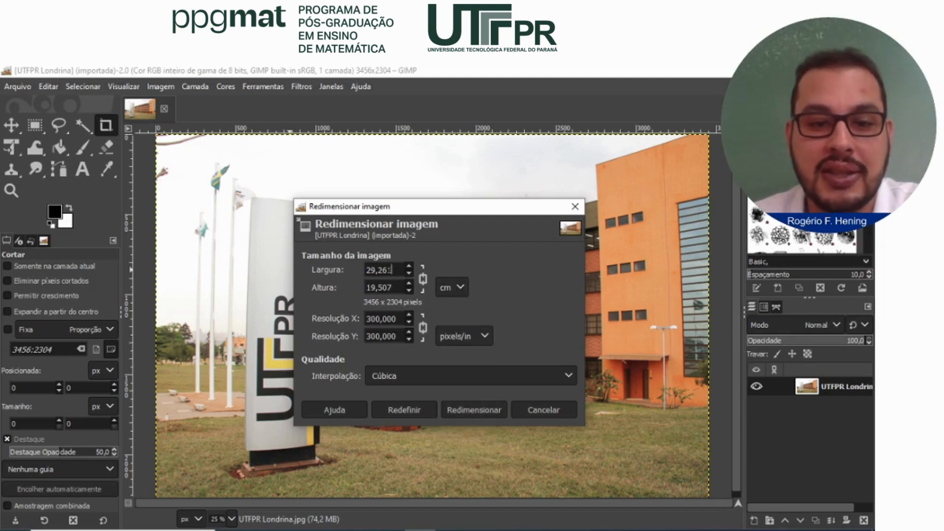
{"action": "left_click_drag", "start_coordinate": [393, 270], "coordinate": [352, 265]}
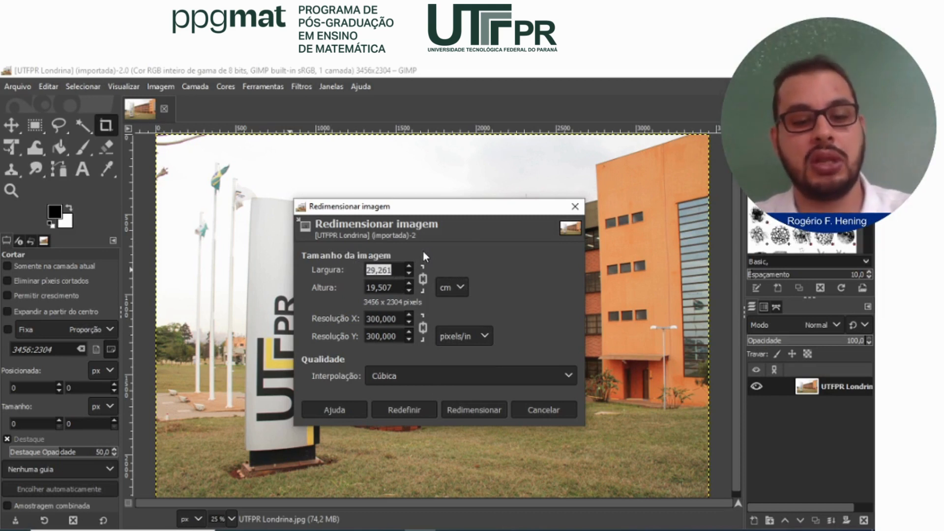
{"action": "type", "text": "15"}
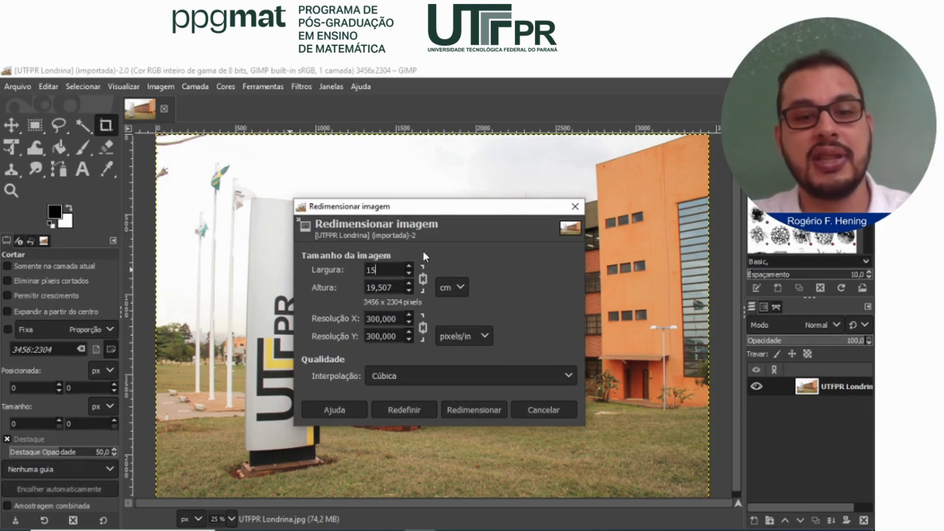
{"action": "left_click", "coordinate": [423, 279]}
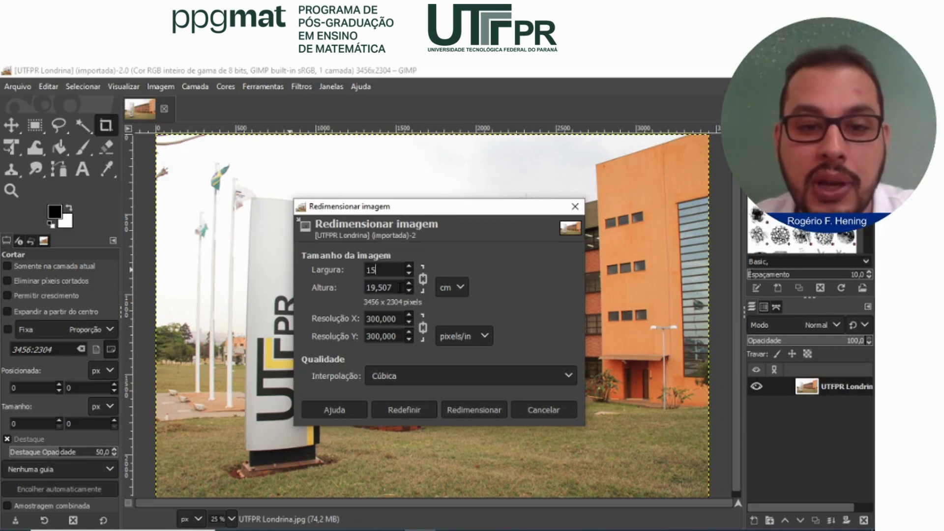
{"action": "left_click", "coordinate": [399, 287]}
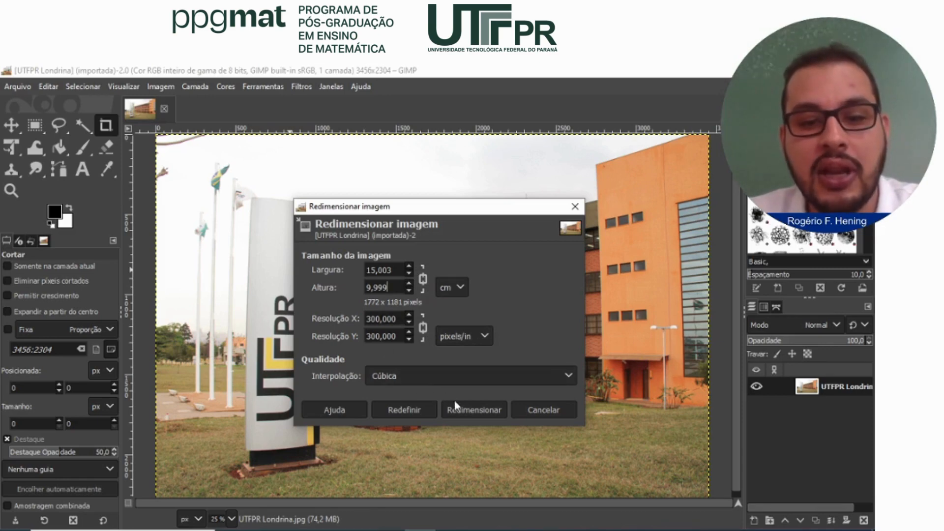
{"action": "left_click", "coordinate": [476, 409]}
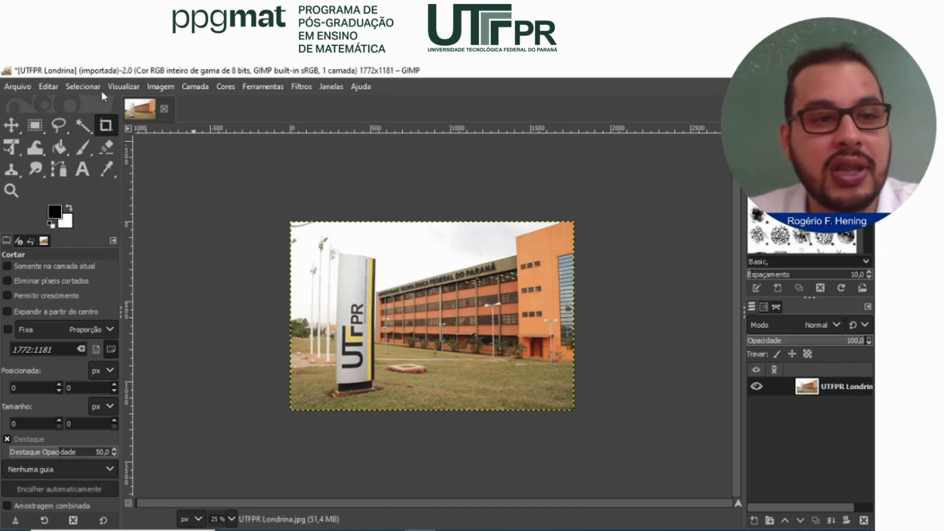
- Export the resized image as "UTFPR Londrina editado.jpg" in the IMAGEM UTFPR folder with JPEG quality 90
{"action": "left_click", "coordinate": [22, 89]}
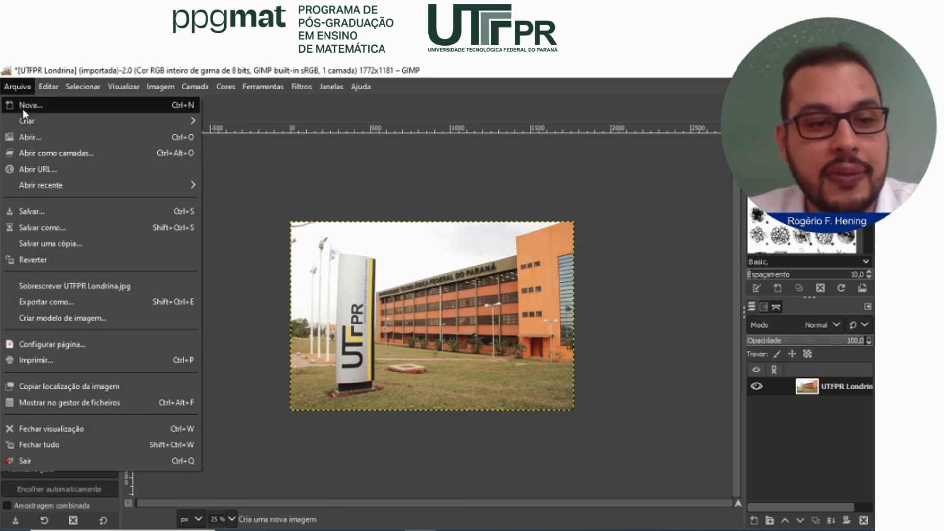
{"action": "left_click", "coordinate": [90, 304]}
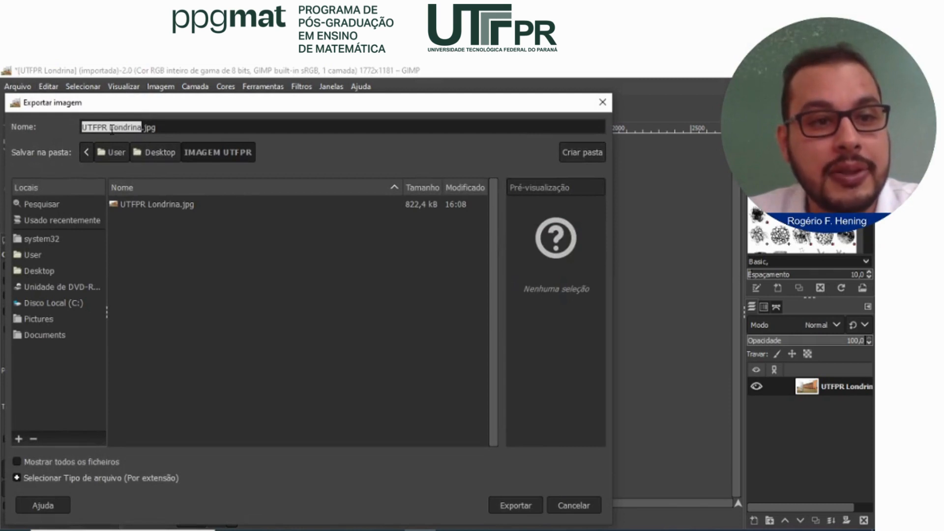
{"action": "left_click", "coordinate": [140, 129]}
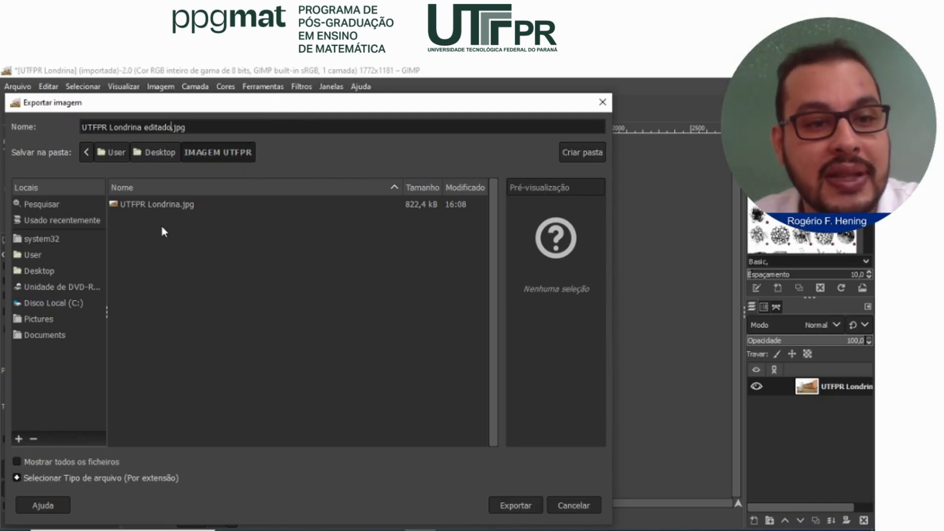
{"action": "left_click", "coordinate": [512, 506]}
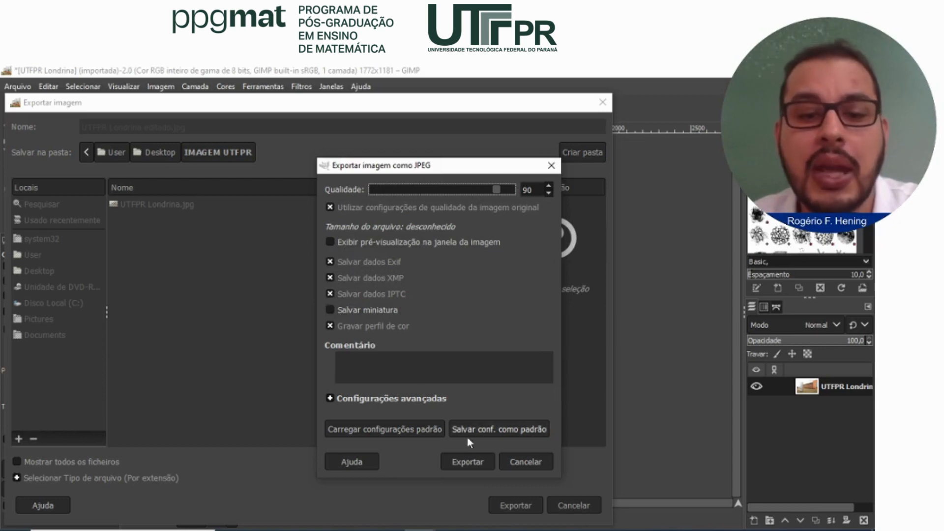
{"action": "left_click", "coordinate": [480, 464]}
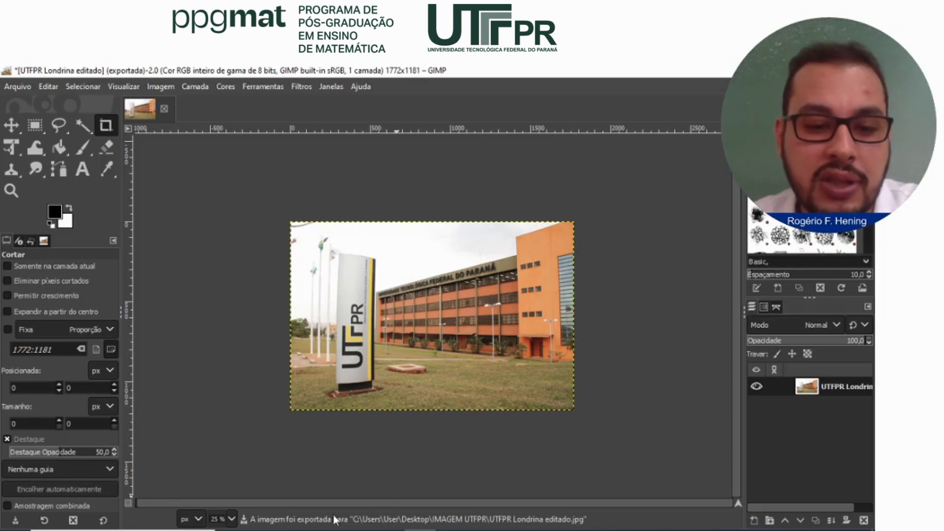
- Switch to File Explorer and compare the file sizes of the UTFPR Londrina and UTFPR Londrina editado images
{"action": "left_click", "coordinate": [281, 530]}
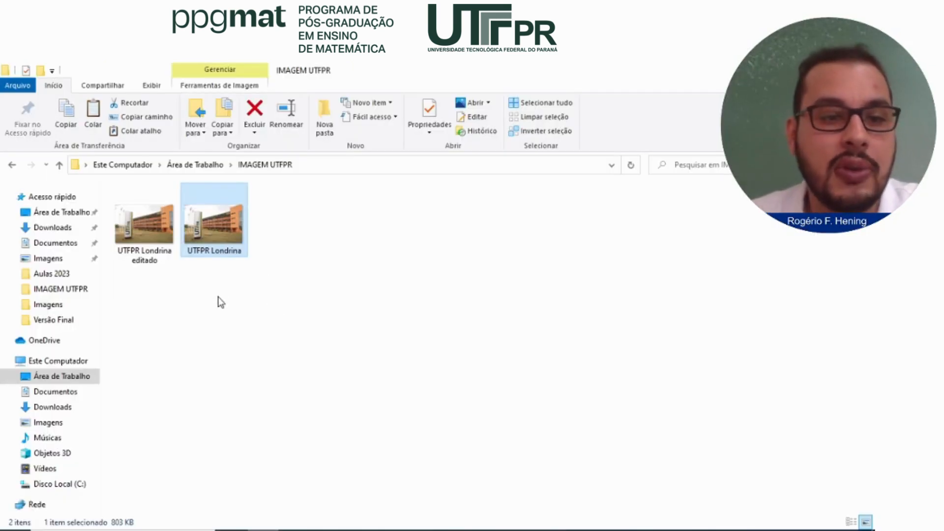
{"action": "left_click", "coordinate": [215, 278]}
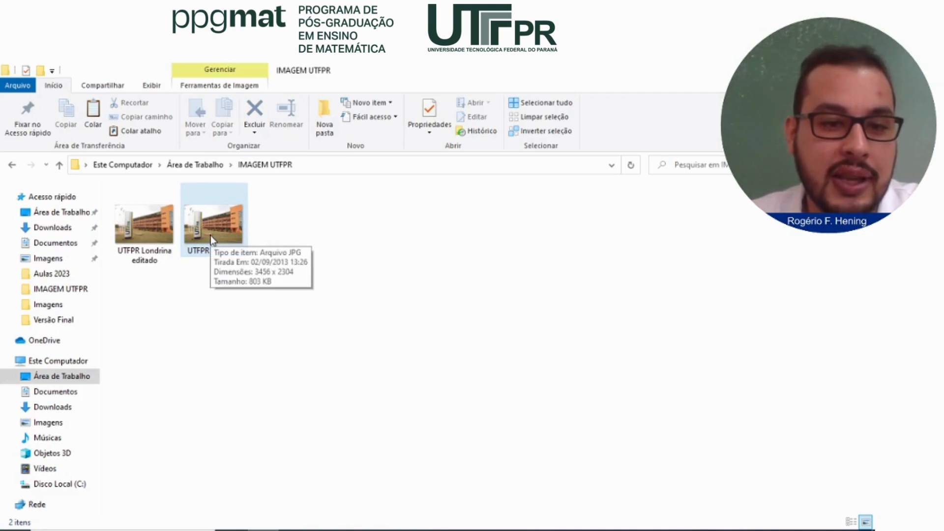
{"action": "left_click", "coordinate": [150, 230]}
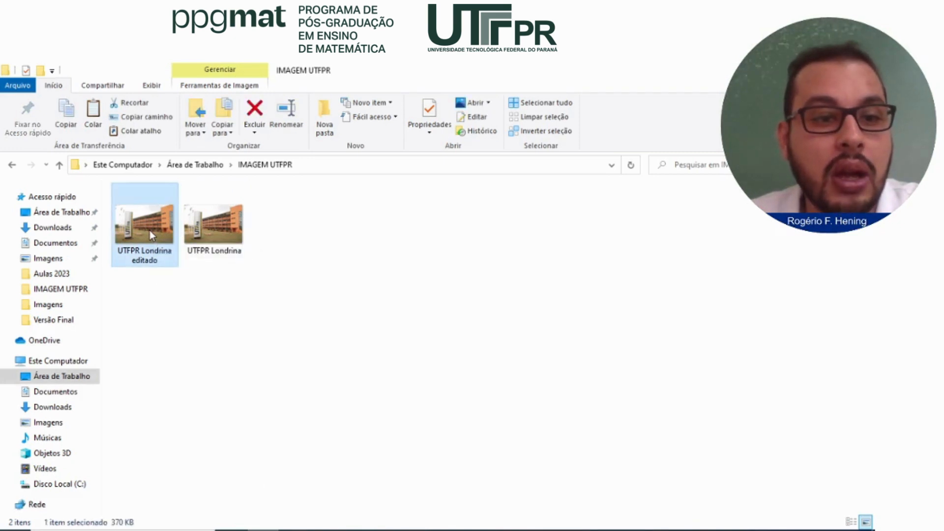
- Open the UTFPR Londrina editado image in the Photos viewer and examine its sharpness up close
{"action": "double_click", "coordinate": [149, 230]}
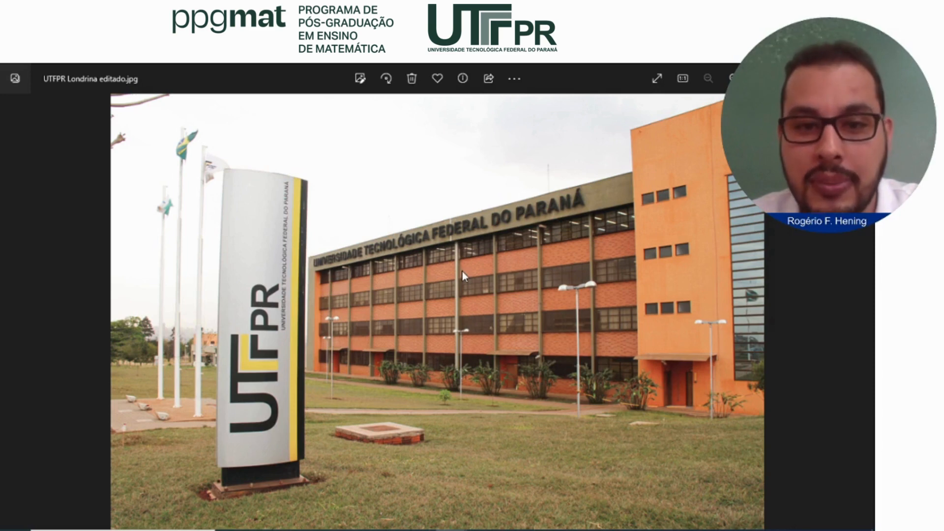
{"action": "scroll", "coordinate": [462, 271], "scroll_direction": "up", "scroll_amount": 5}
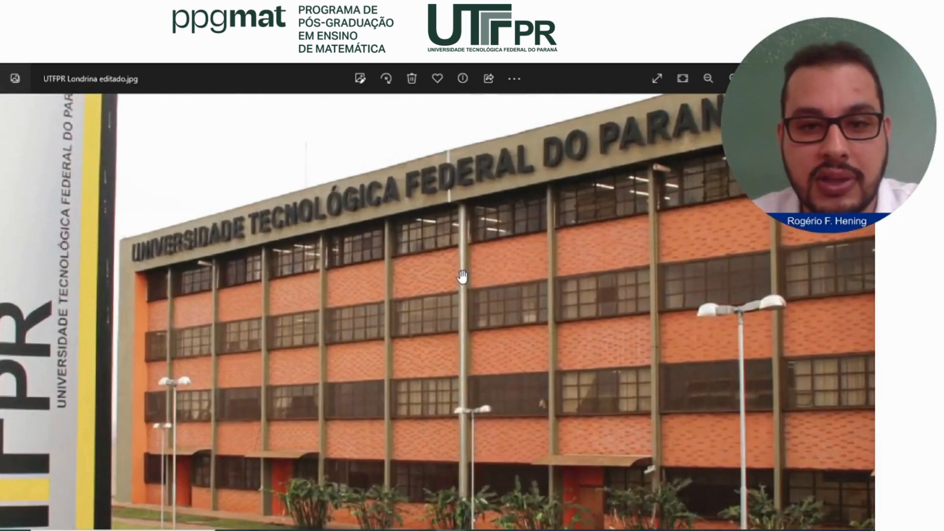
{"action": "scroll", "coordinate": [460, 274], "scroll_direction": "down", "scroll_amount": 2}
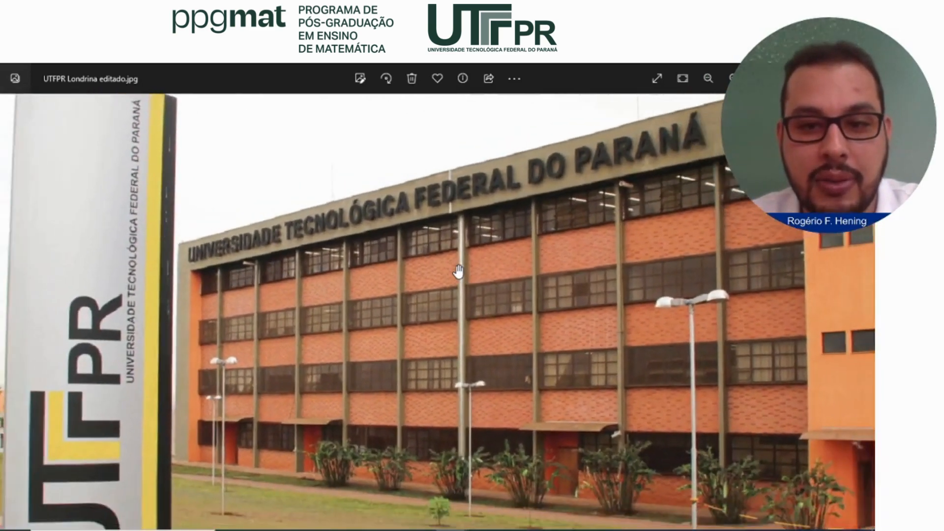
{"action": "scroll", "coordinate": [458, 272], "scroll_direction": "down", "scroll_amount": 3}
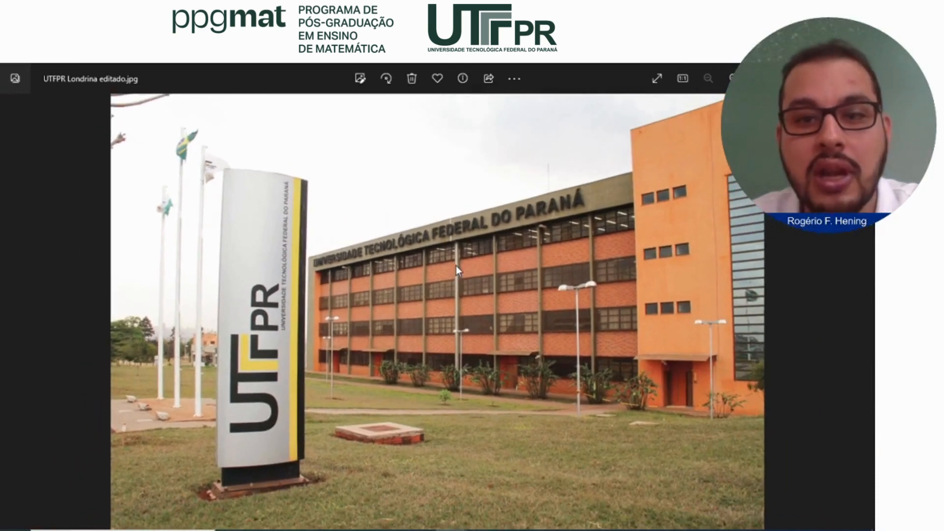
- Copy the edited image from the Photos viewer and paste it on a new line below the first picture in the Word document
{"action": "right_click", "coordinate": [441, 273]}
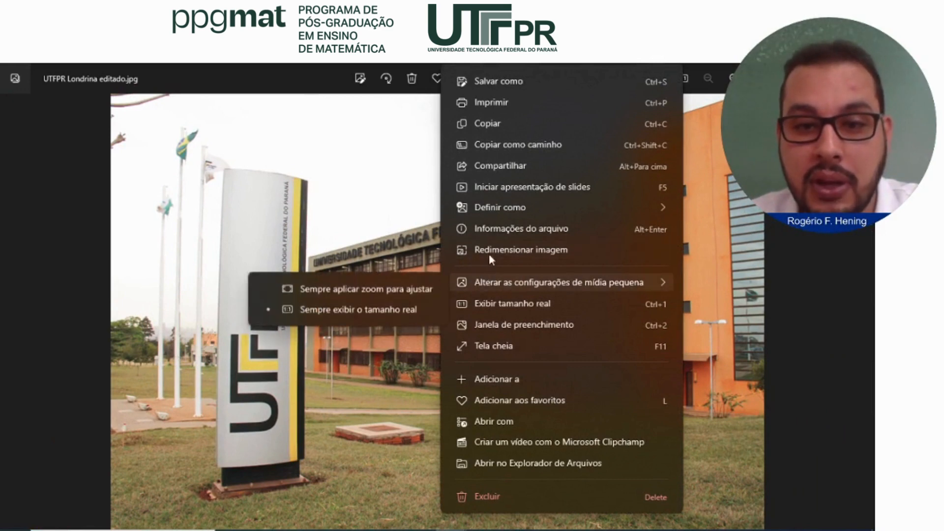
{"action": "left_click", "coordinate": [485, 123]}
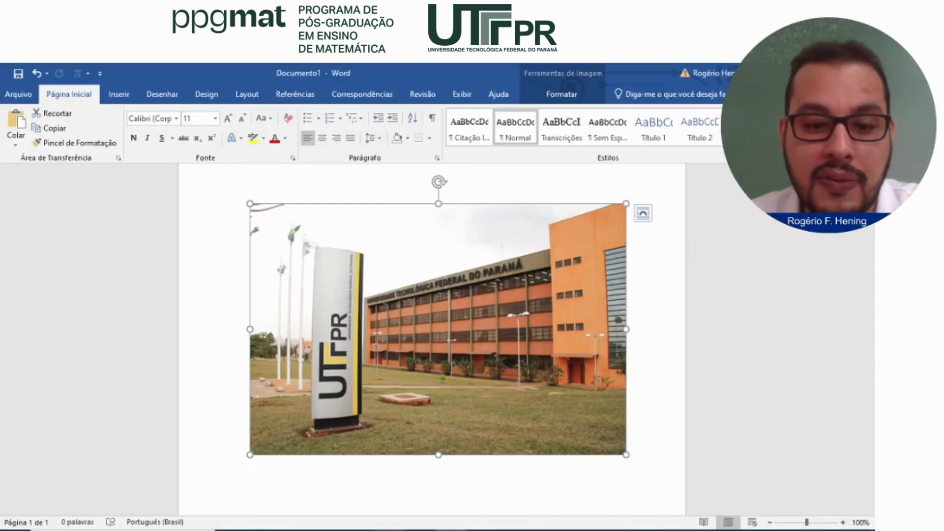
{"action": "scroll", "coordinate": [509, 422], "scroll_direction": "down", "scroll_amount": 5}
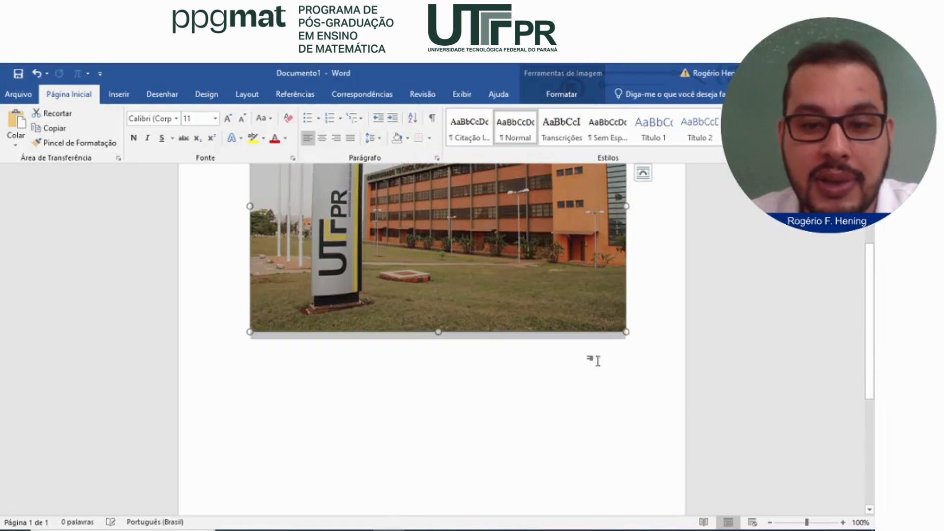
{"action": "left_click", "coordinate": [670, 337]}
{"action": "key", "text": "Return"}
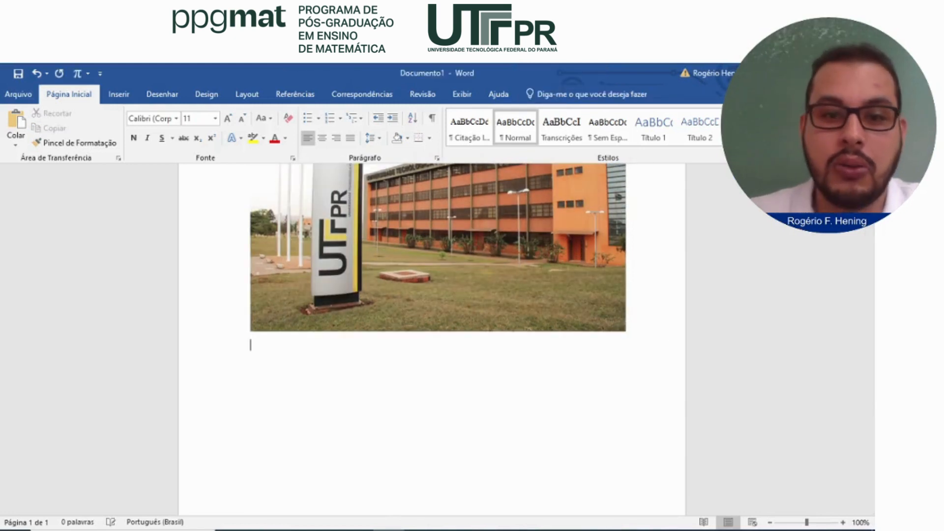
{"action": "key", "text": "ctrl+v"}
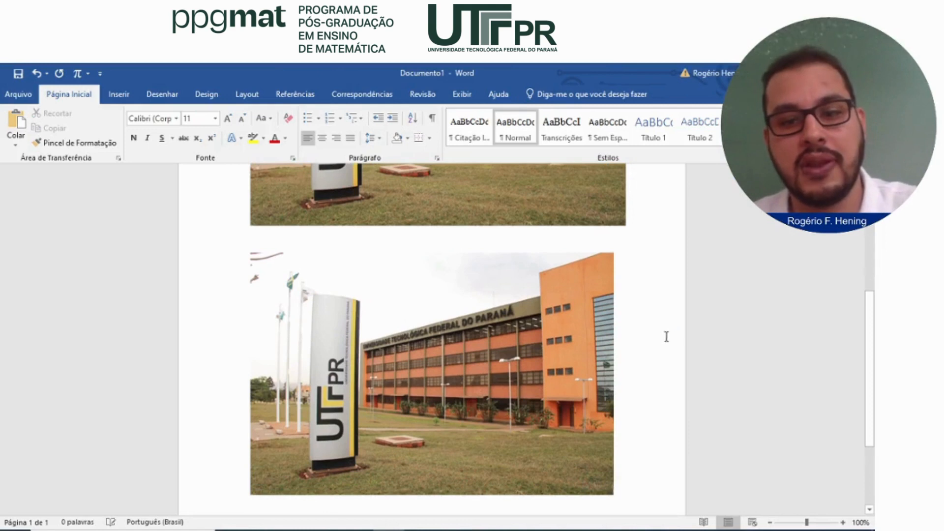
- Check the absolute and original size of the second picture, the edited copy, in its size and position settings
{"action": "left_click", "coordinate": [520, 328]}
{"action": "right_click", "coordinate": [520, 327]}
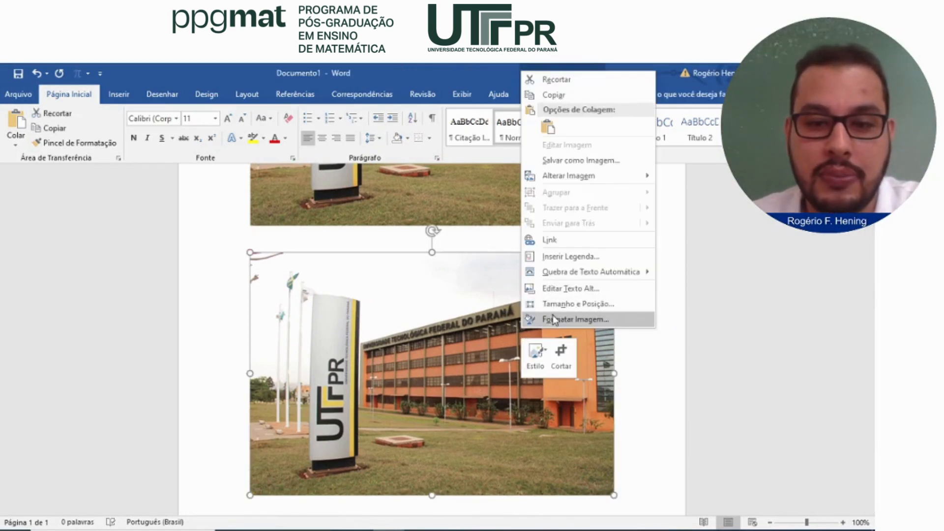
{"action": "left_click", "coordinate": [565, 450]}
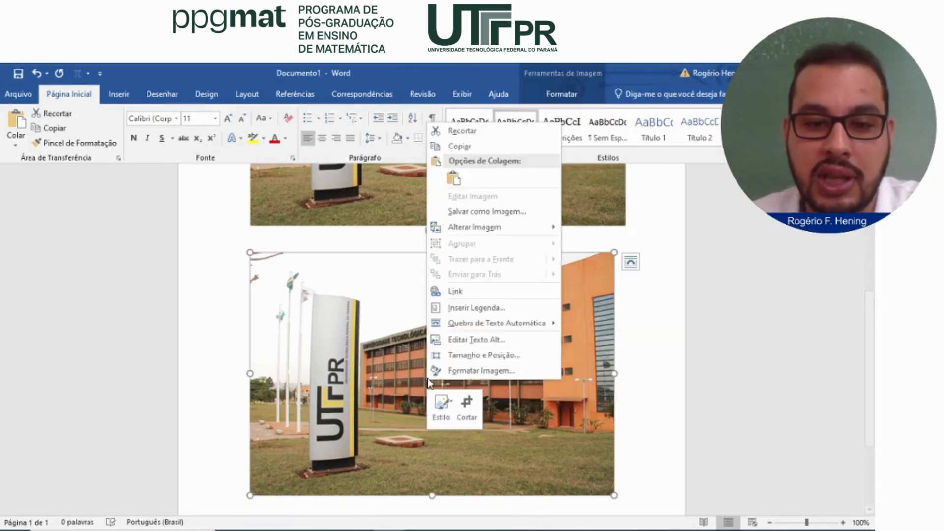
{"action": "right_click", "coordinate": [425, 380]}
{"action": "left_click", "coordinate": [454, 359]}
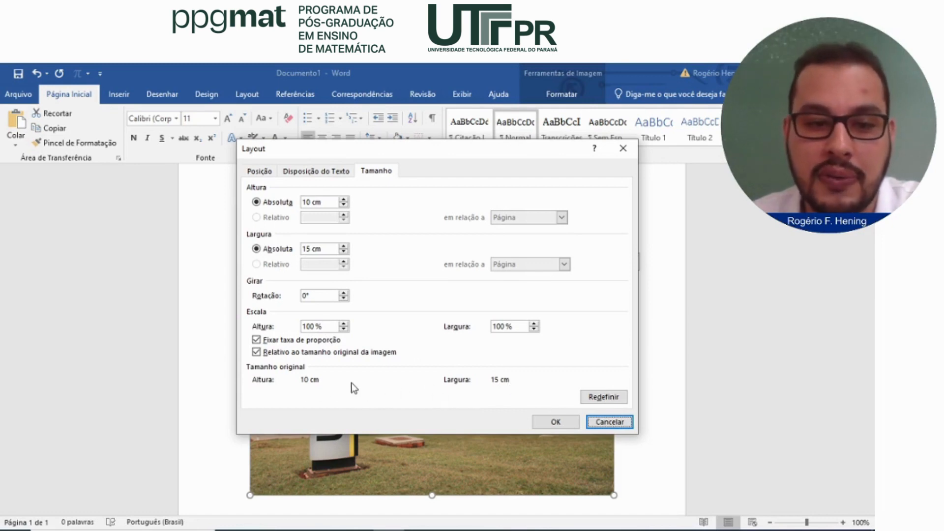
{"action": "left_click", "coordinate": [567, 427]}
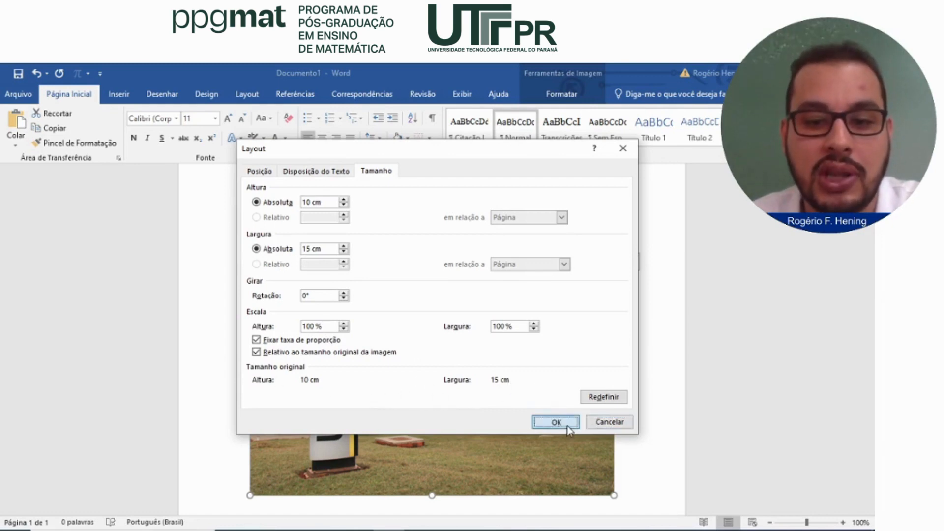
- Check the size, scale percentage and original dimensions of the first picture in its size and position settings
{"action": "scroll", "coordinate": [457, 330], "scroll_direction": "up", "scroll_amount": 3}
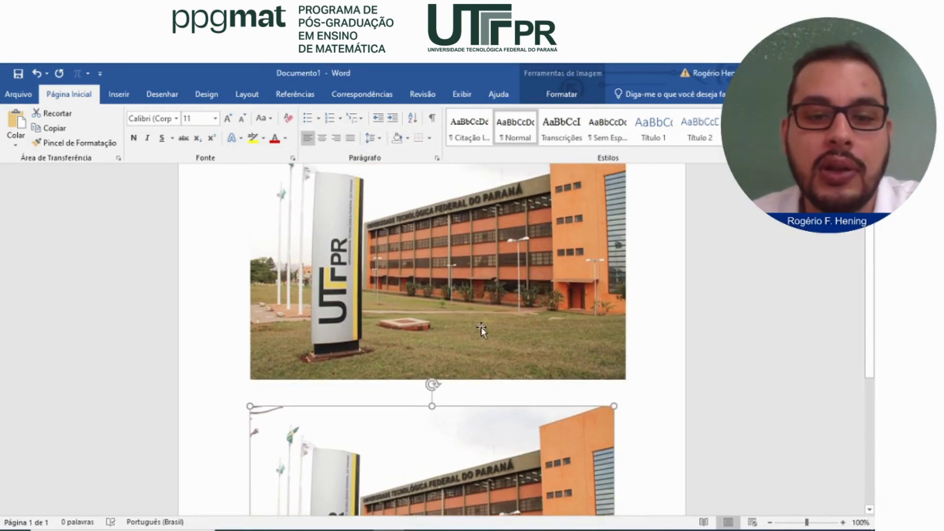
{"action": "right_click", "coordinate": [481, 327]}
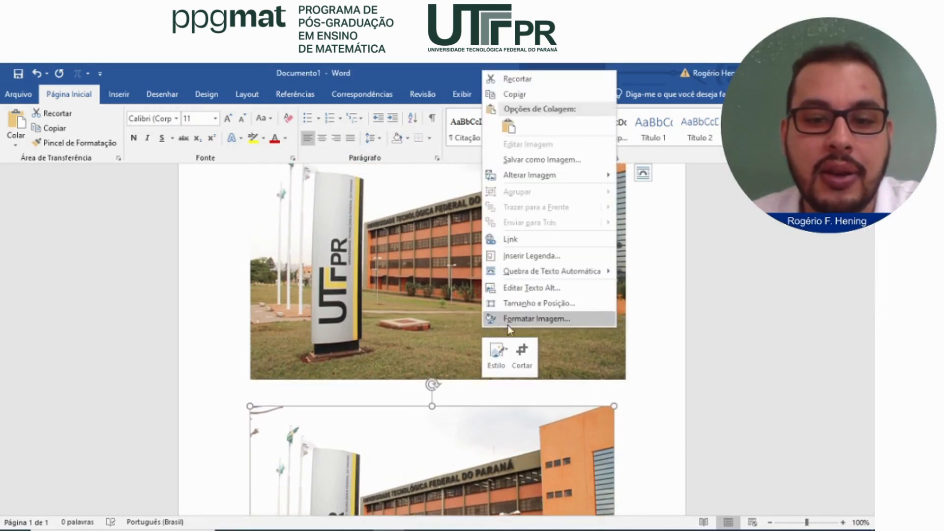
{"action": "left_click", "coordinate": [341, 305]}
{"action": "right_click", "coordinate": [348, 297]}
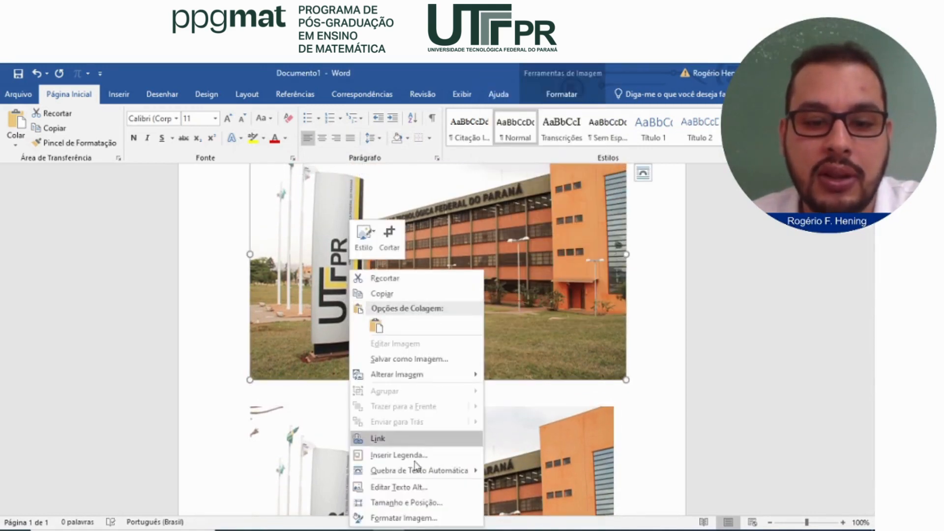
{"action": "left_click", "coordinate": [421, 501]}
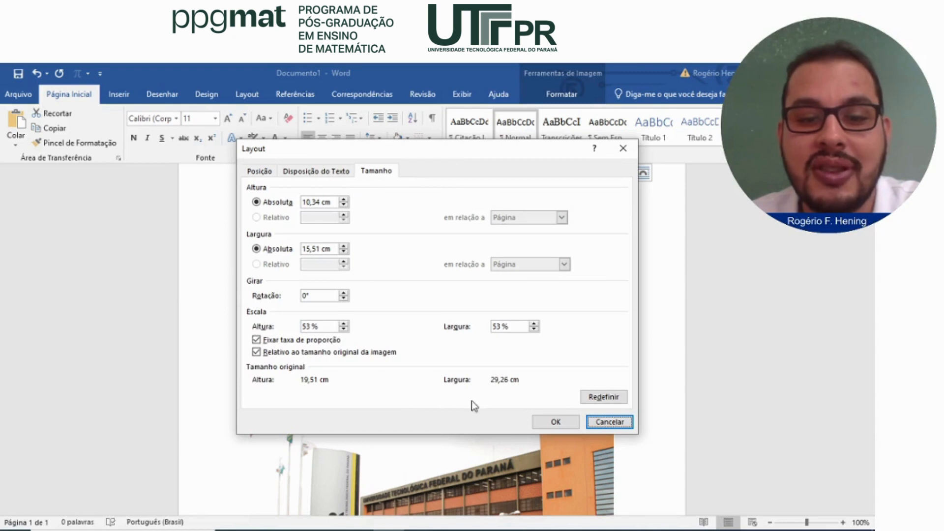
{"action": "left_click", "coordinate": [550, 421]}
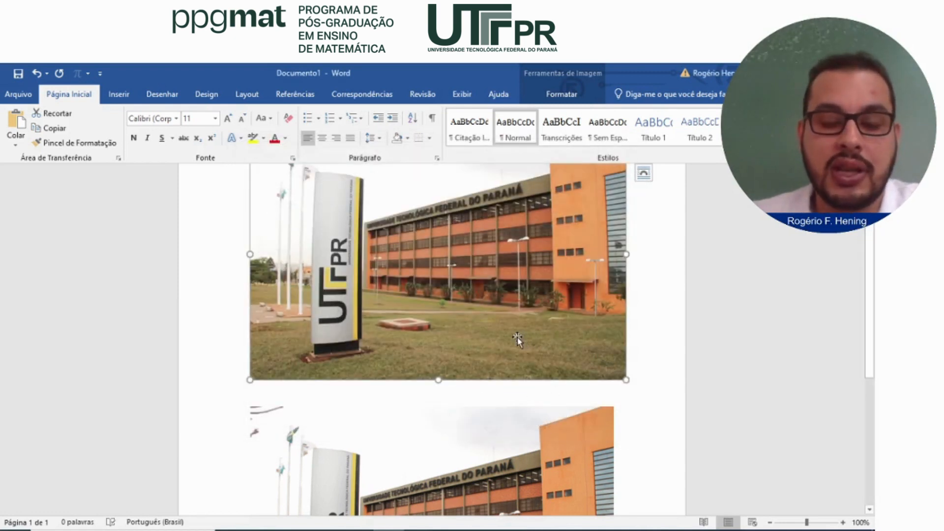
- Shrink the first picture proportionally until it is slightly narrower than the second, and compare it with the edited copy below
{"action": "scroll", "coordinate": [521, 337], "scroll_direction": "down", "scroll_amount": 2}
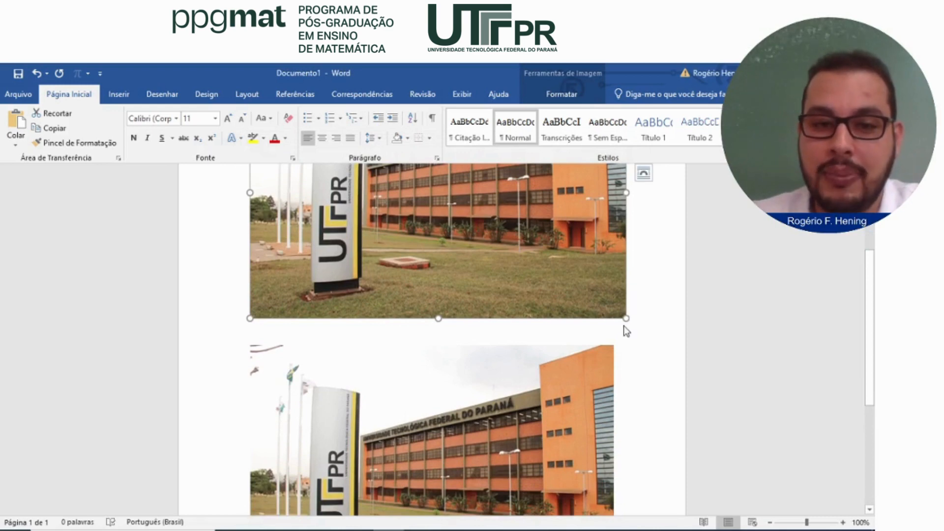
{"action": "left_click_drag", "start_coordinate": [622, 324], "coordinate": [612, 350]}
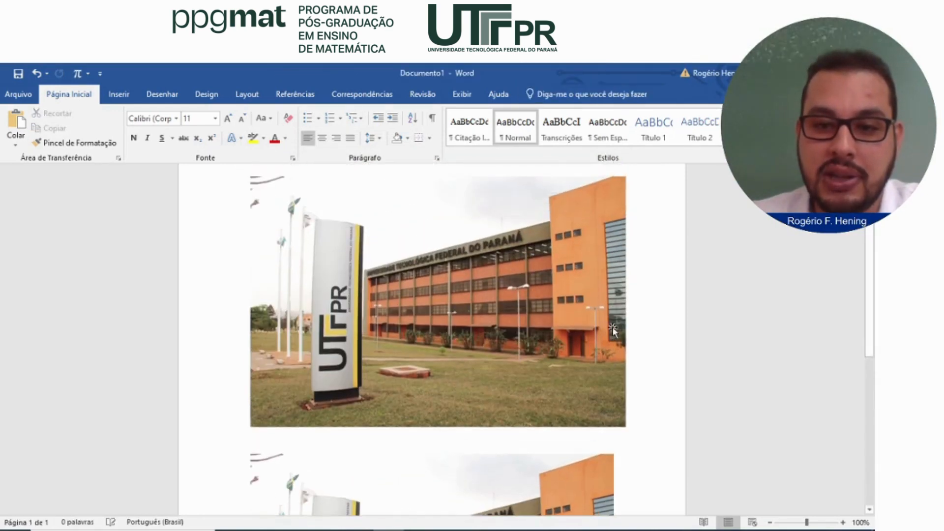
{"action": "scroll", "coordinate": [612, 349], "scroll_direction": "down", "scroll_amount": 5}
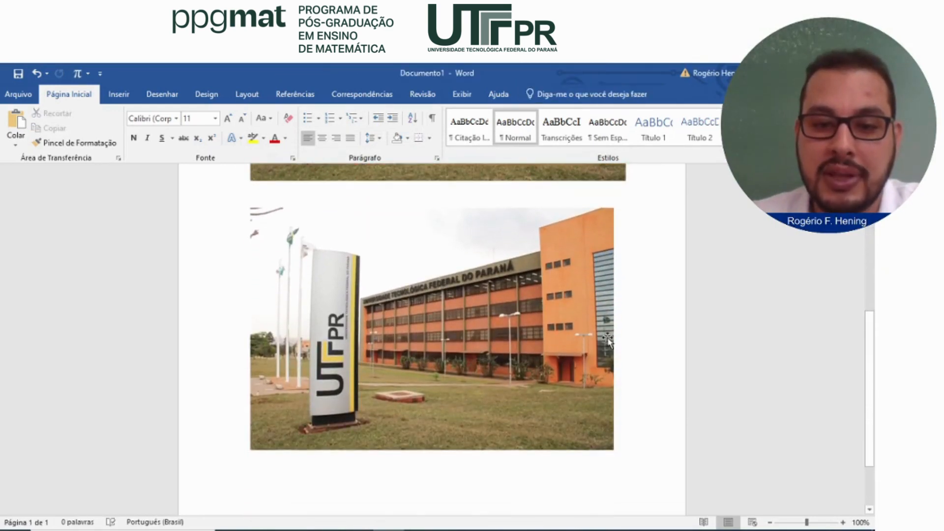
{"action": "scroll", "coordinate": [610, 346], "scroll_direction": "up", "scroll_amount": 5}
{"action": "left_click", "coordinate": [566, 341]}
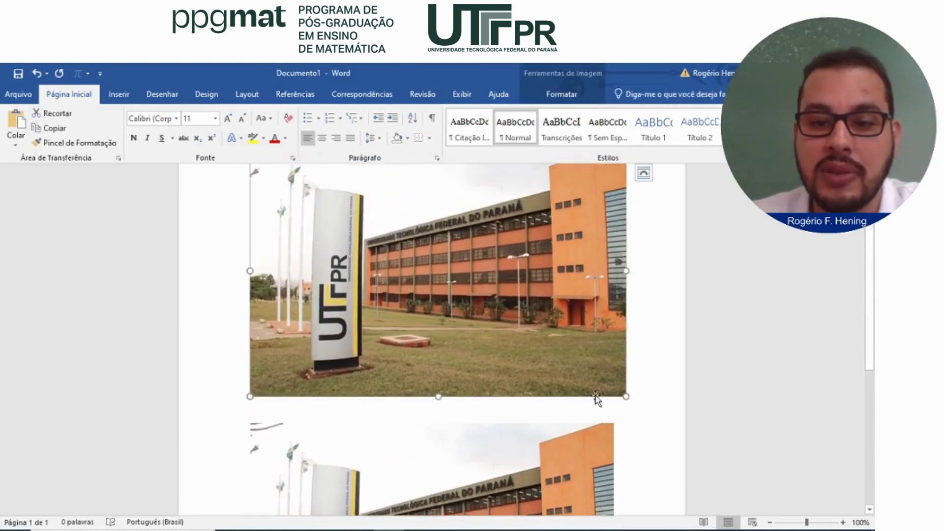
{"action": "left_click_drag", "start_coordinate": [626, 396], "coordinate": [600, 379]}
{"action": "scroll", "coordinate": [529, 356], "scroll_direction": "down", "scroll_amount": 5}
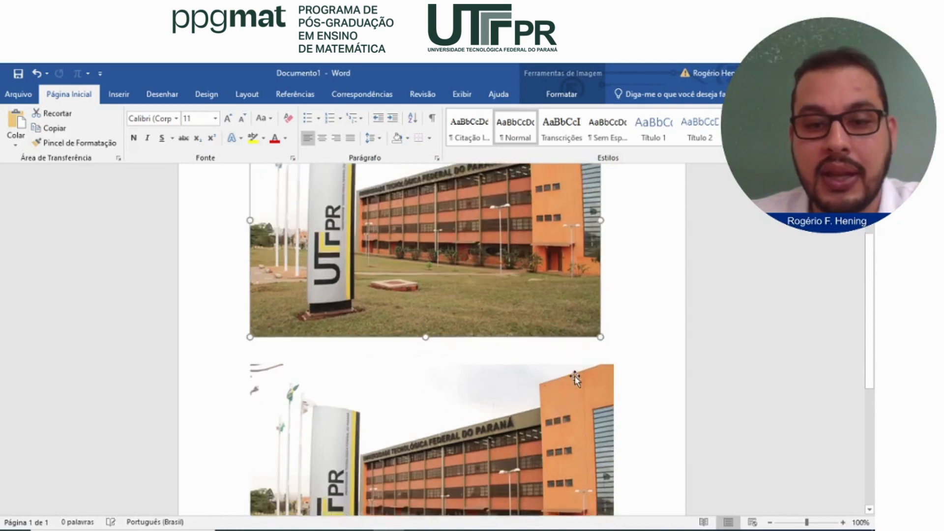
{"action": "left_click", "coordinate": [527, 354]}
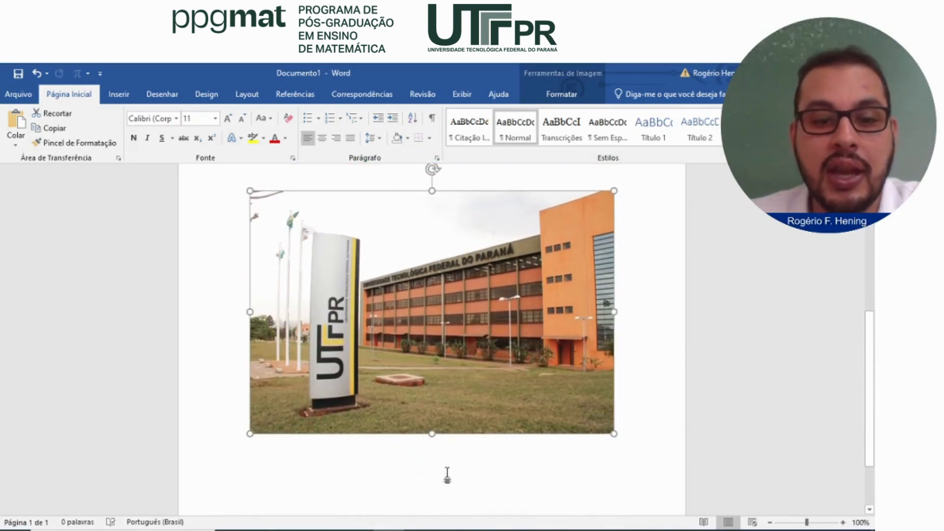
- Switch to File Explorer and show the properties of the UTFPR Londrina editado image, moving the dialog clear of the files
{"action": "left_click", "coordinate": [262, 521]}
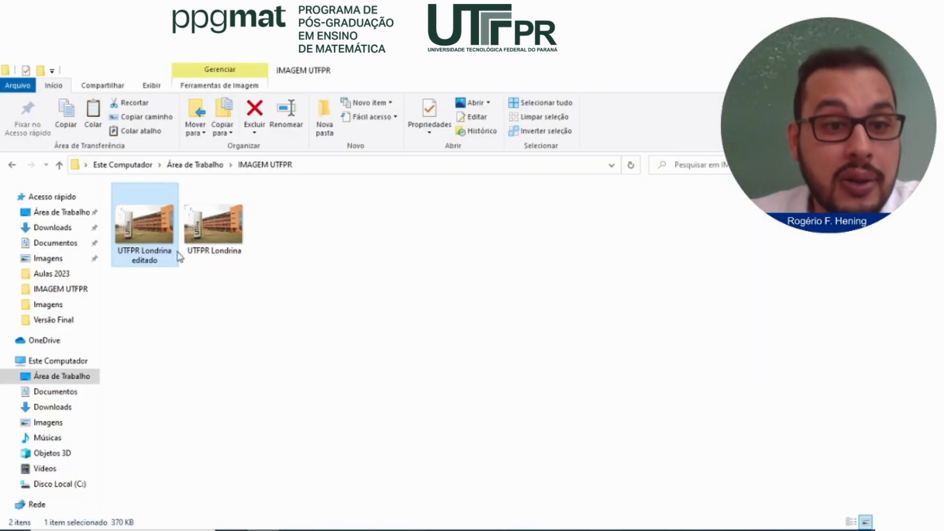
{"action": "right_click", "coordinate": [155, 228]}
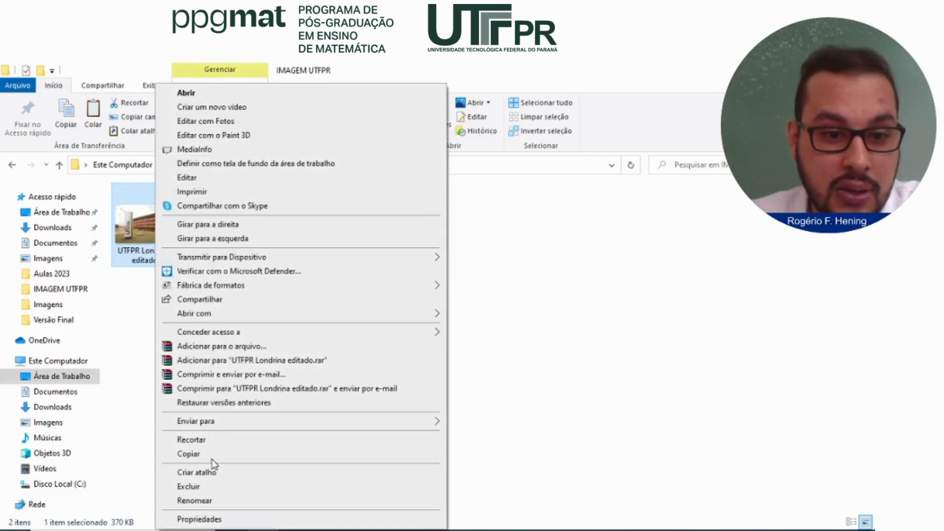
{"action": "left_click", "coordinate": [199, 519]}
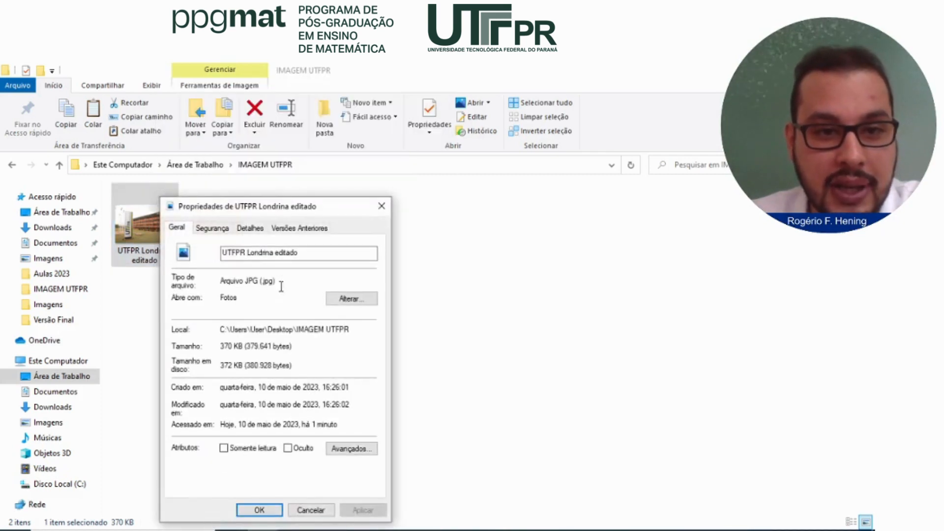
{"action": "left_click_drag", "start_coordinate": [339, 216], "coordinate": [600, 212]}
- Check the file size of the original UTFPR Londrina image in its properties and close them
{"action": "left_click", "coordinate": [215, 231]}
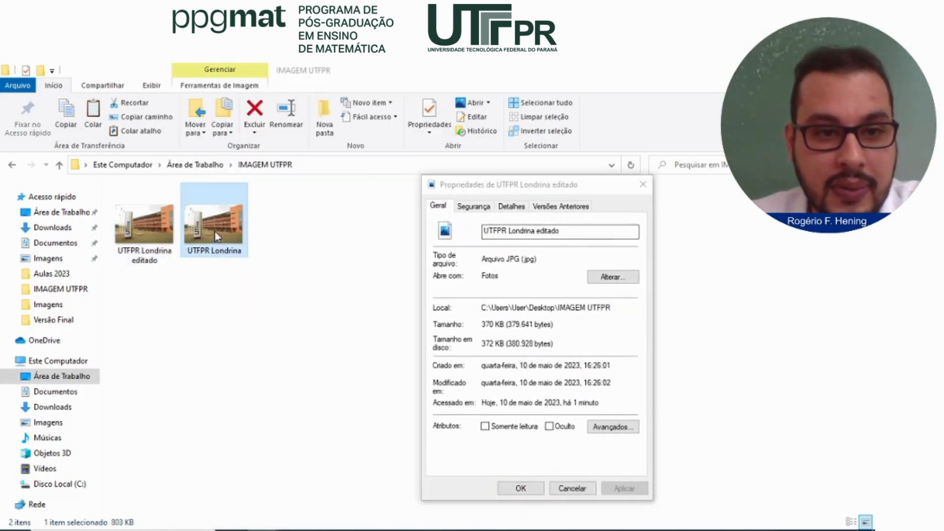
{"action": "right_click", "coordinate": [214, 232]}
{"action": "left_click", "coordinate": [286, 519]}
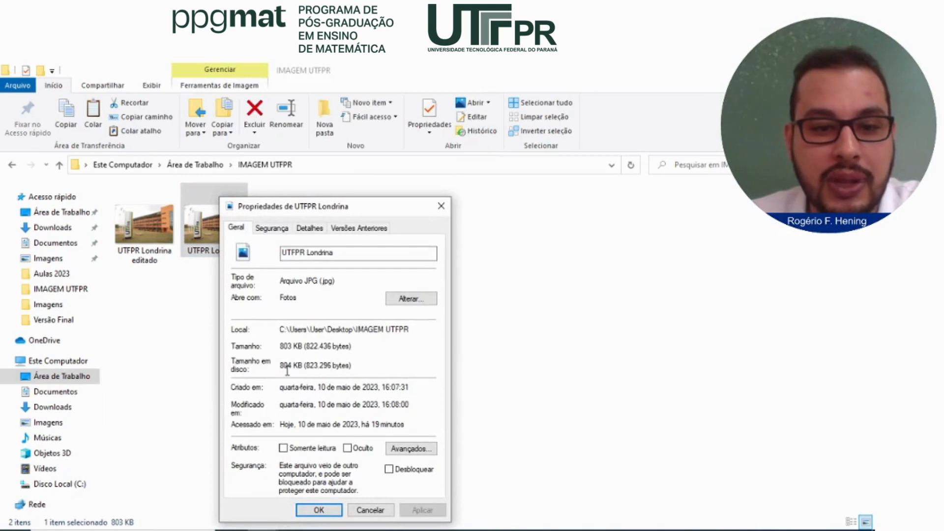
{"action": "left_click", "coordinate": [332, 509]}
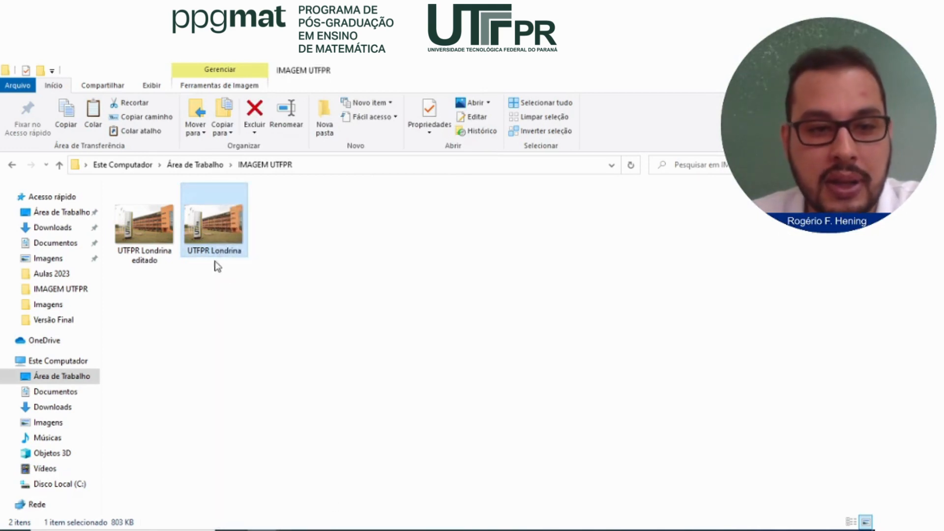
- Review the file size of the UTFPR Londrina editado image again in its properties and close the dialog
{"action": "left_click", "coordinate": [169, 229]}
{"action": "right_click", "coordinate": [169, 228]}
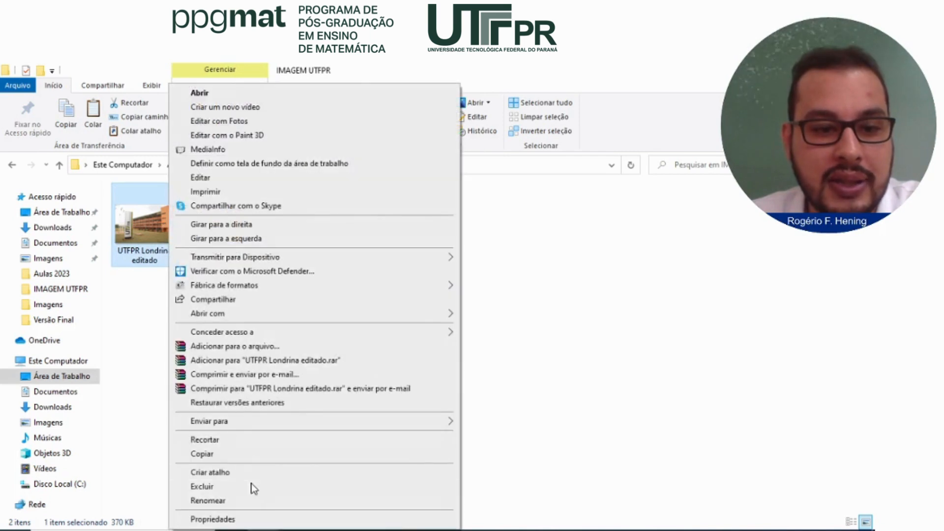
{"action": "left_click", "coordinate": [237, 518]}
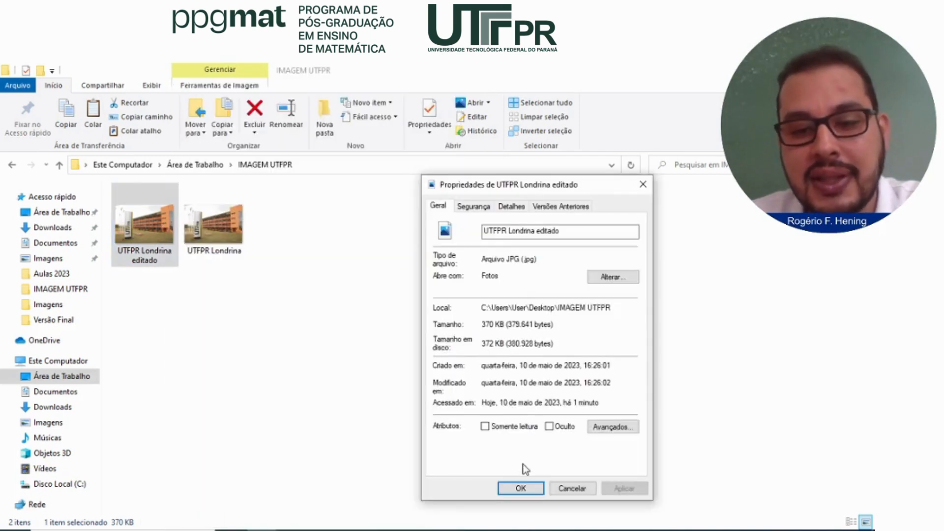
{"action": "left_click", "coordinate": [519, 489]}
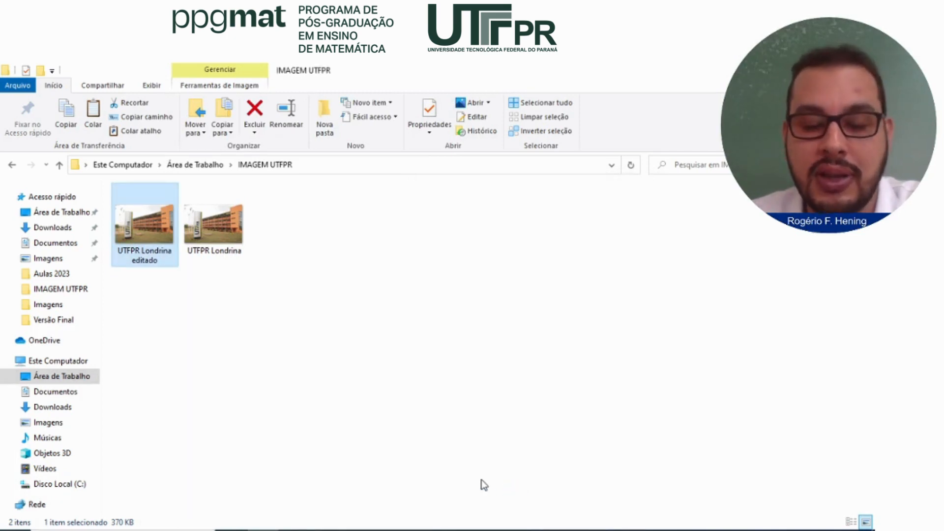